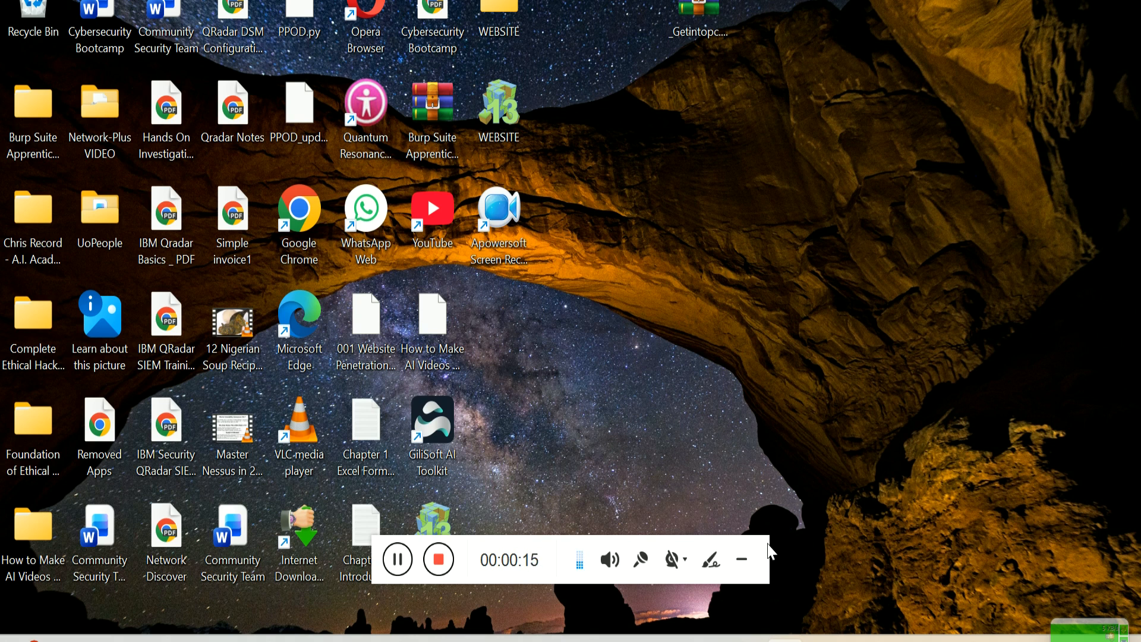
Step: Search Windows for 'vir' and launch the VirtualBox-7.2.6a-172322-Win.exe installer
left_click(741, 559)
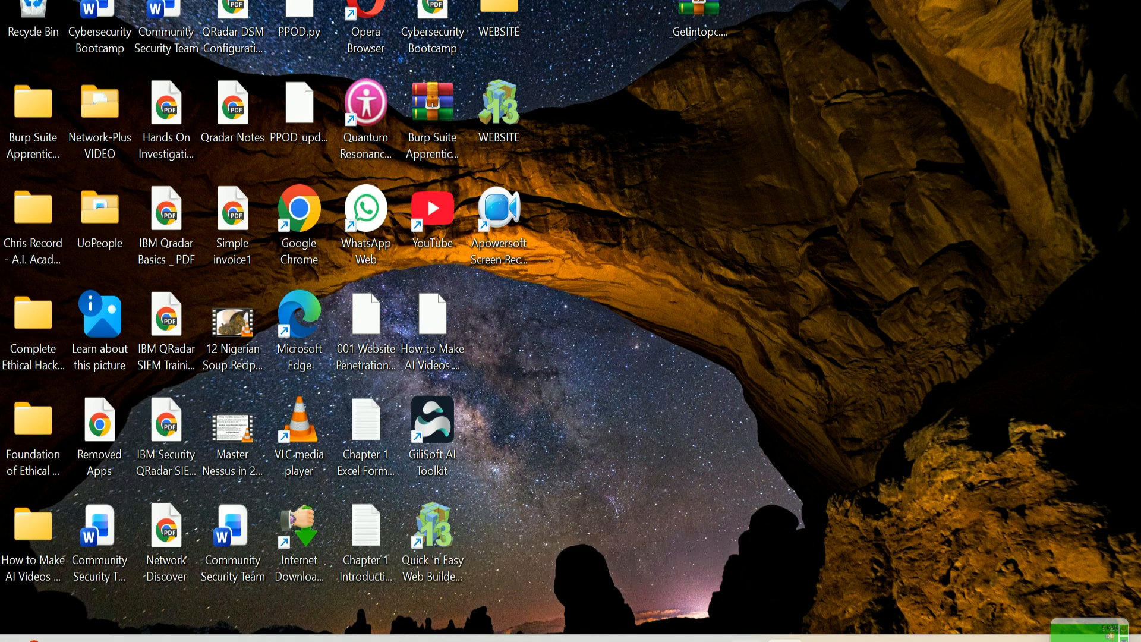
mouse_move(667, 641)
left_click(535, 641)
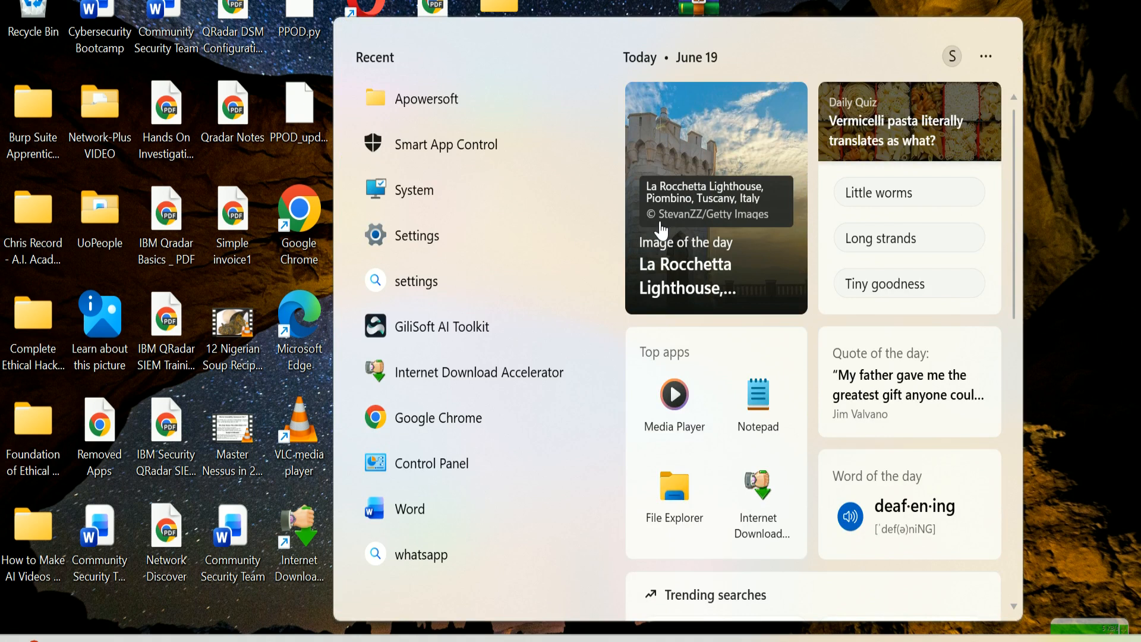
type("viry")
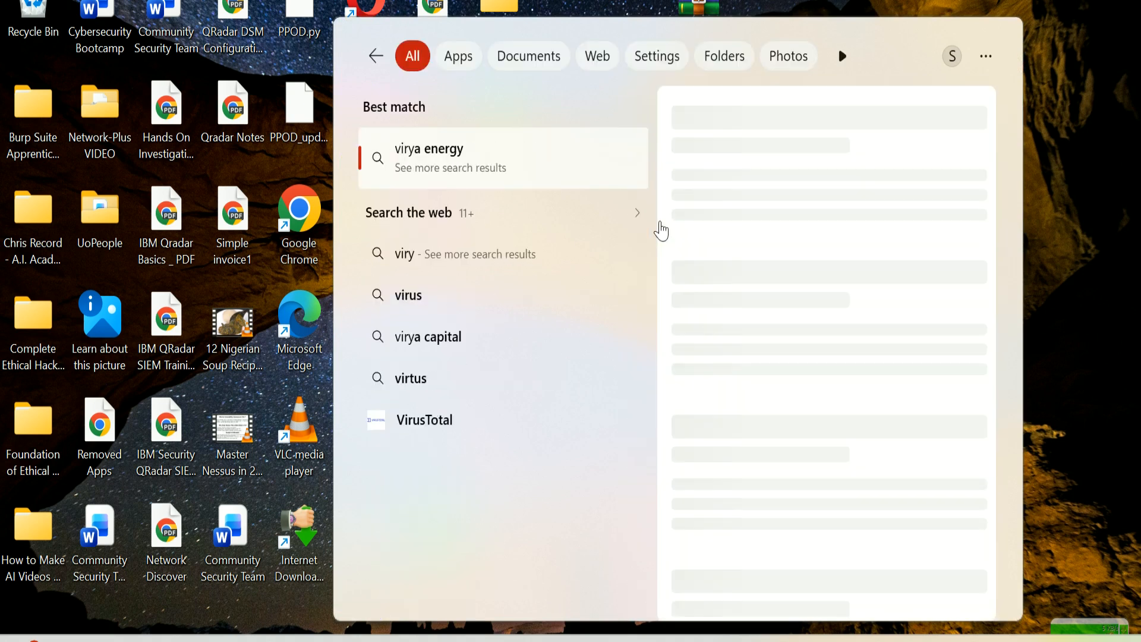
key("BackSpace")
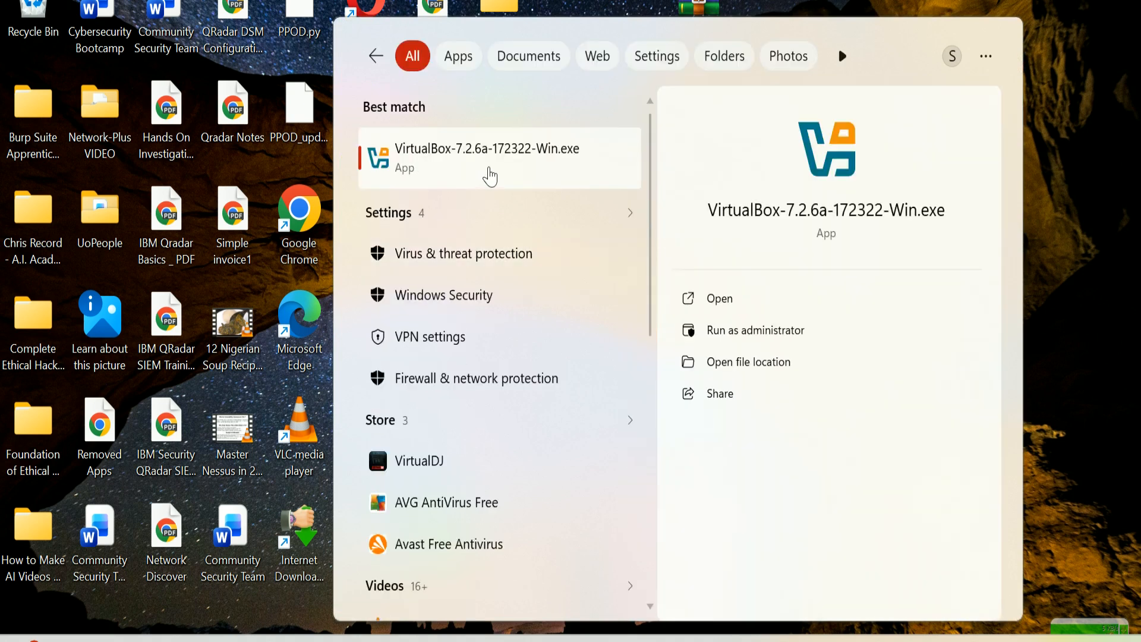
left_click(713, 298)
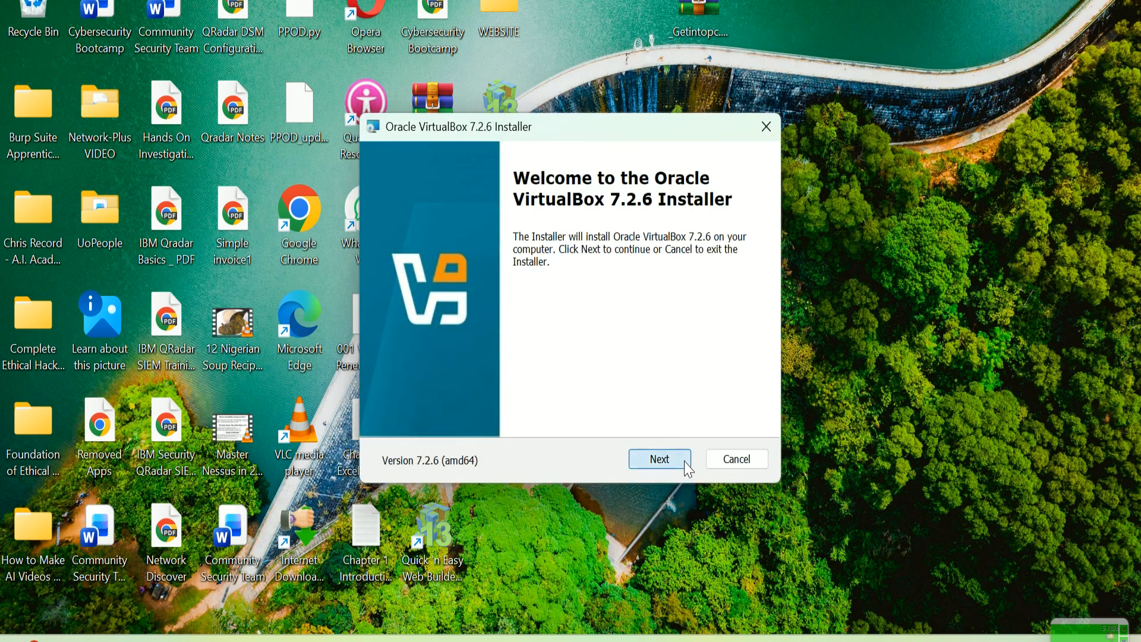
Step: Accept the license, warnings and default options, and start installing VirtualBox 7.2.6
left_click(686, 463)
left_click(476, 389)
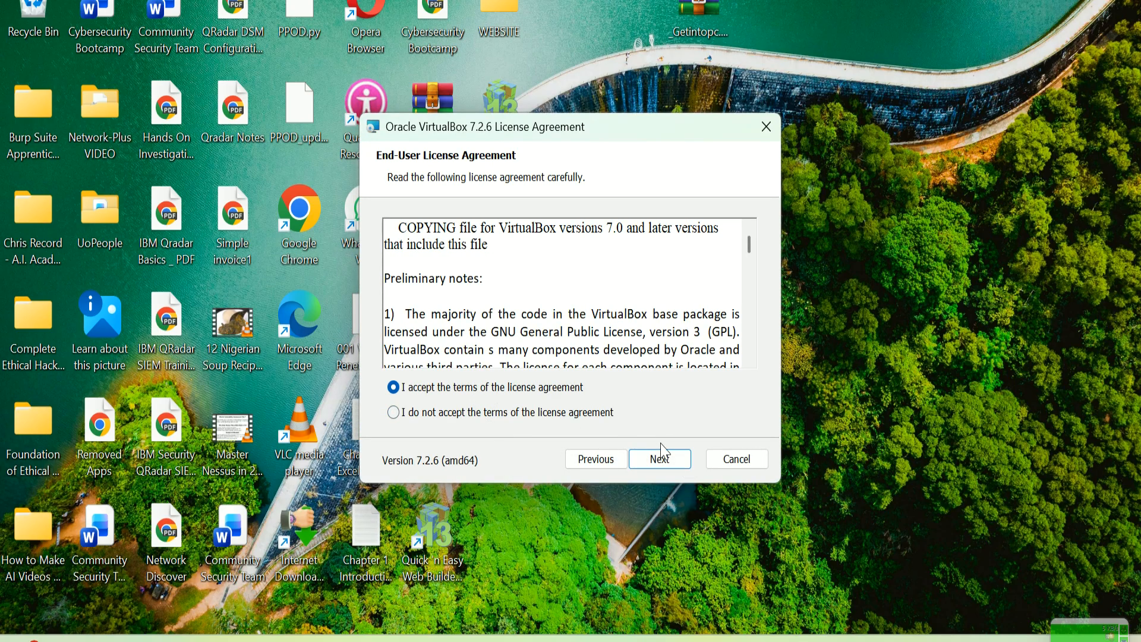
left_click(662, 455)
left_click(658, 458)
left_click(666, 462)
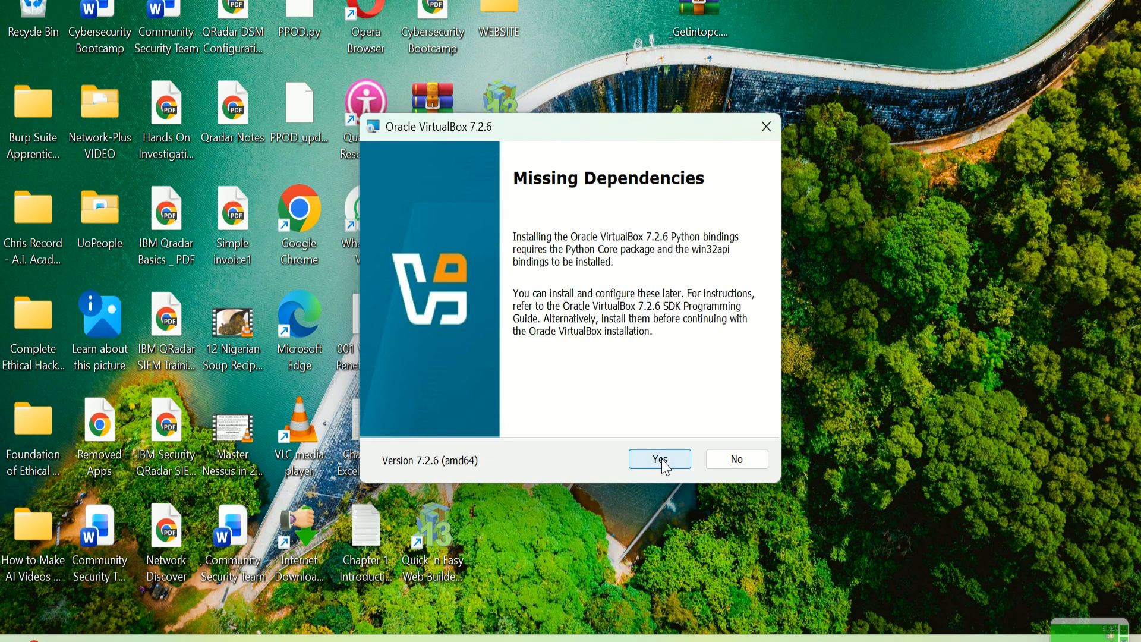
left_click(661, 459)
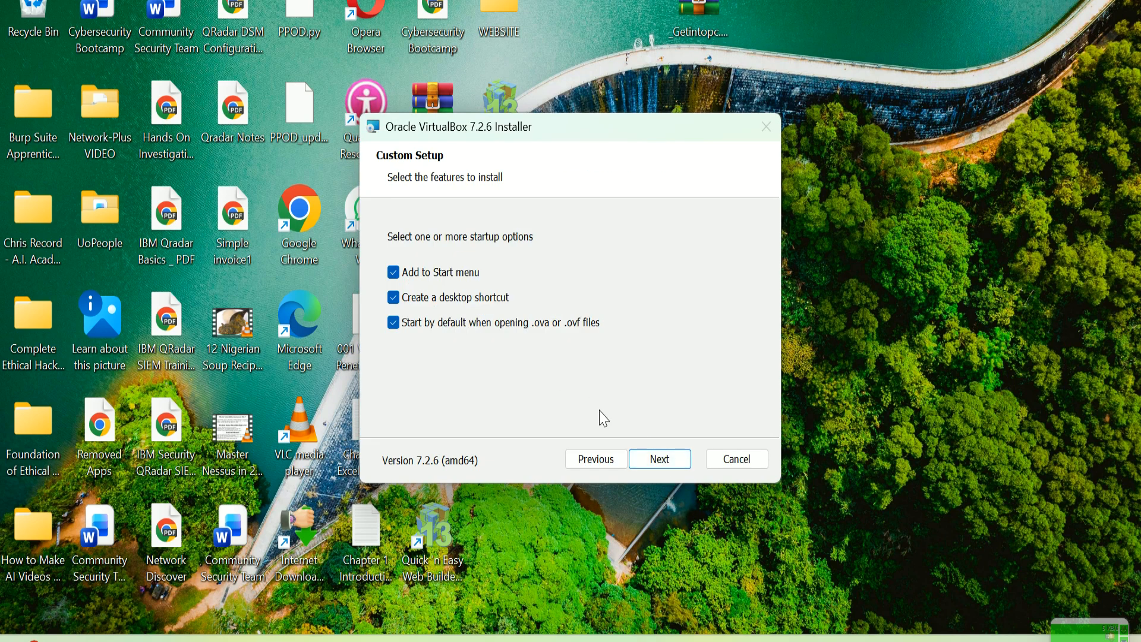
left_click(657, 461)
left_click(657, 459)
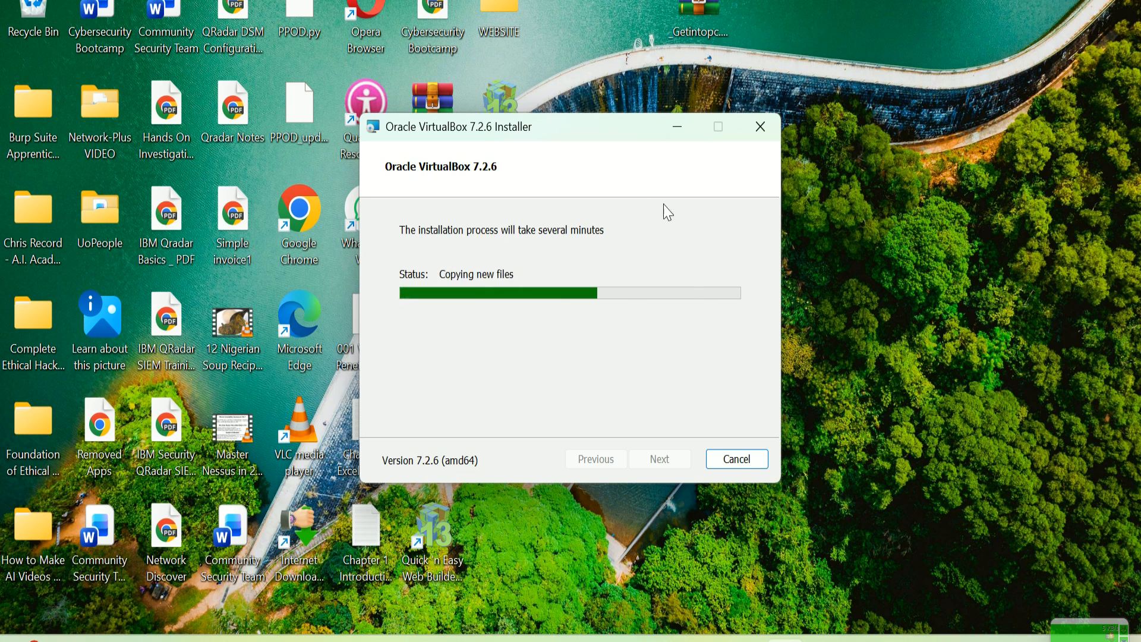
Step: View the current wallpaper's information during installation, then close the finished installer
right_click(1057, 328)
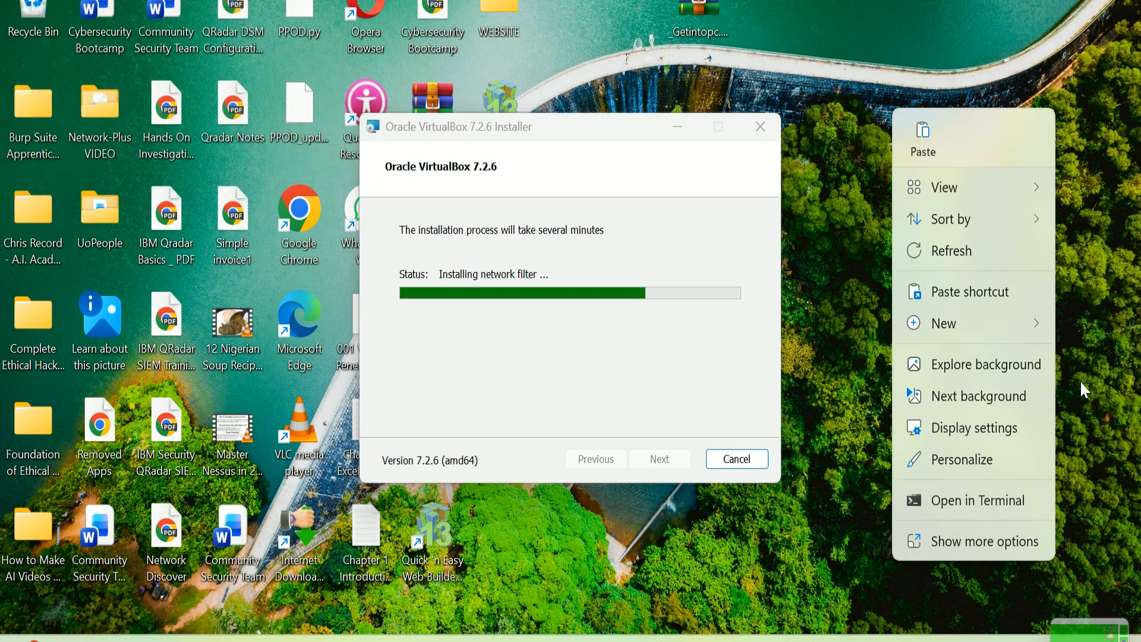
mouse_move(1020, 201)
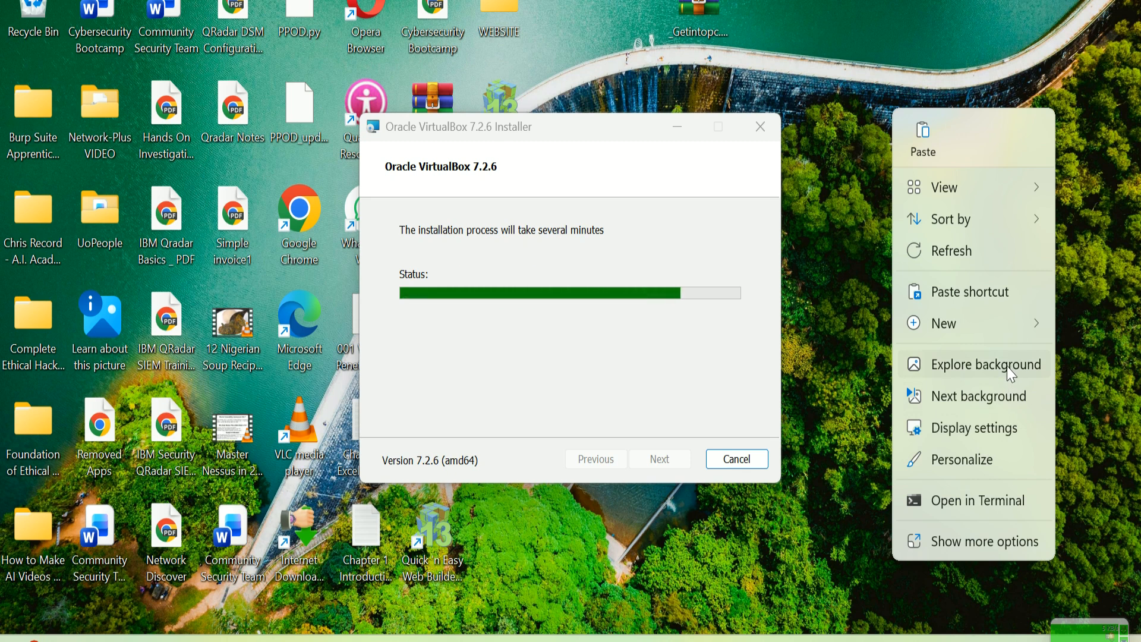
left_click(987, 365)
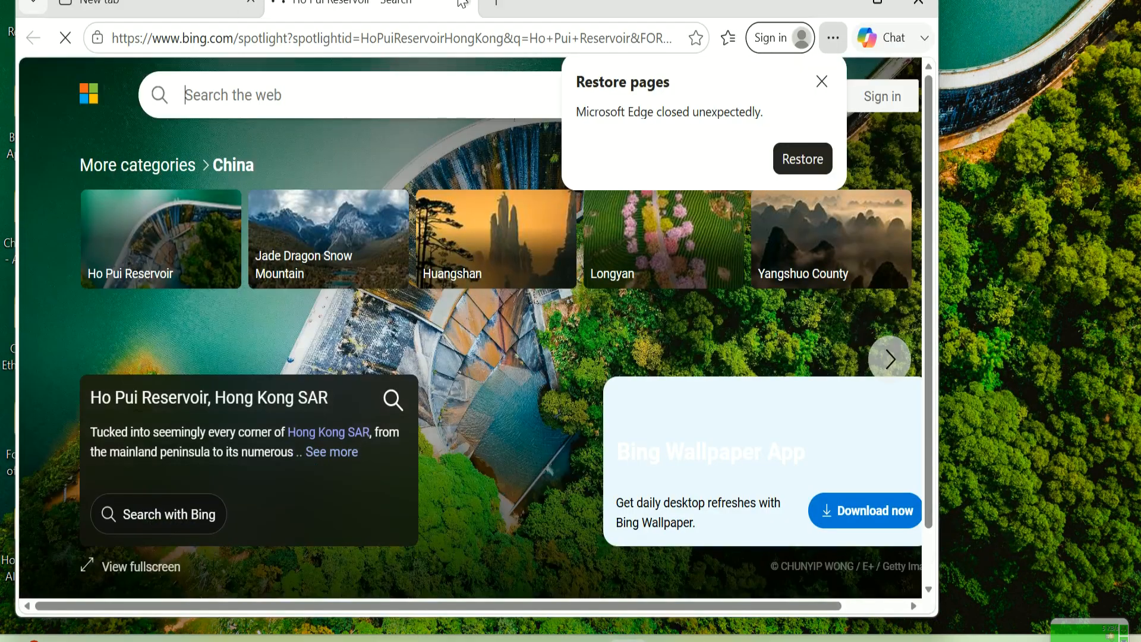
left_click(465, 2)
left_click(839, 10)
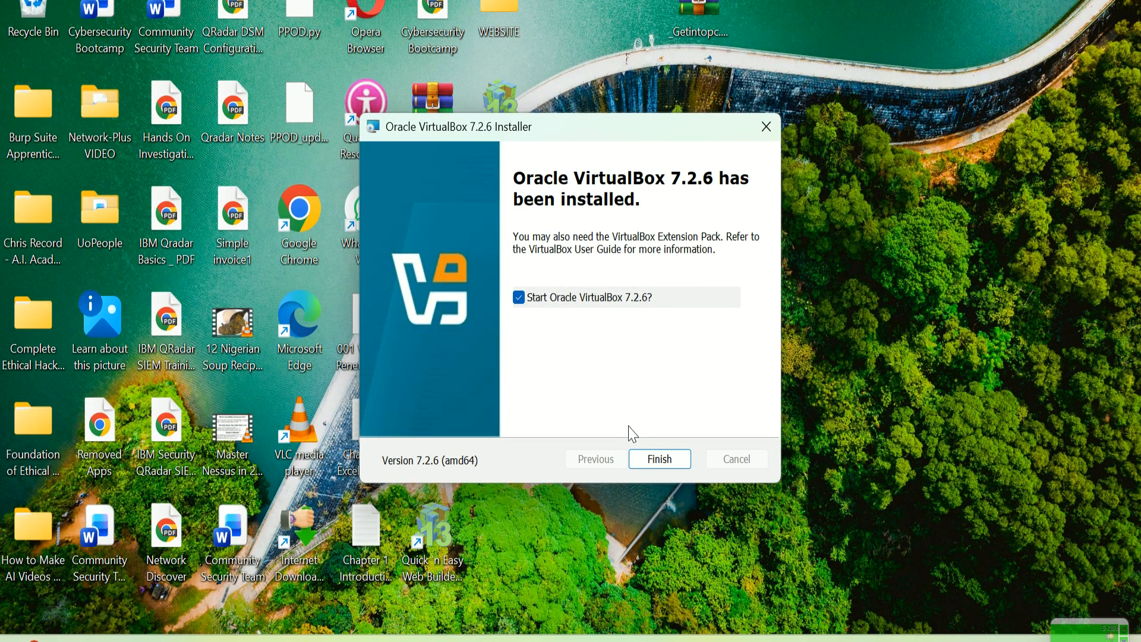
left_click(660, 461)
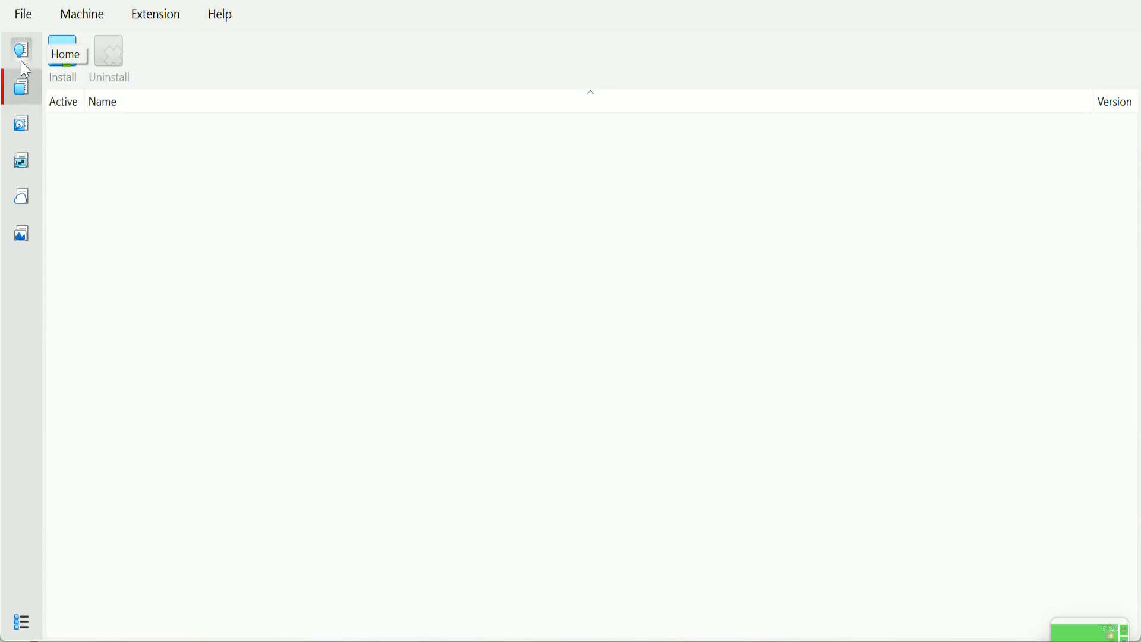
Step: Visit the Media manager, return to the Home page, and begin a new virtual machine
left_click(26, 122)
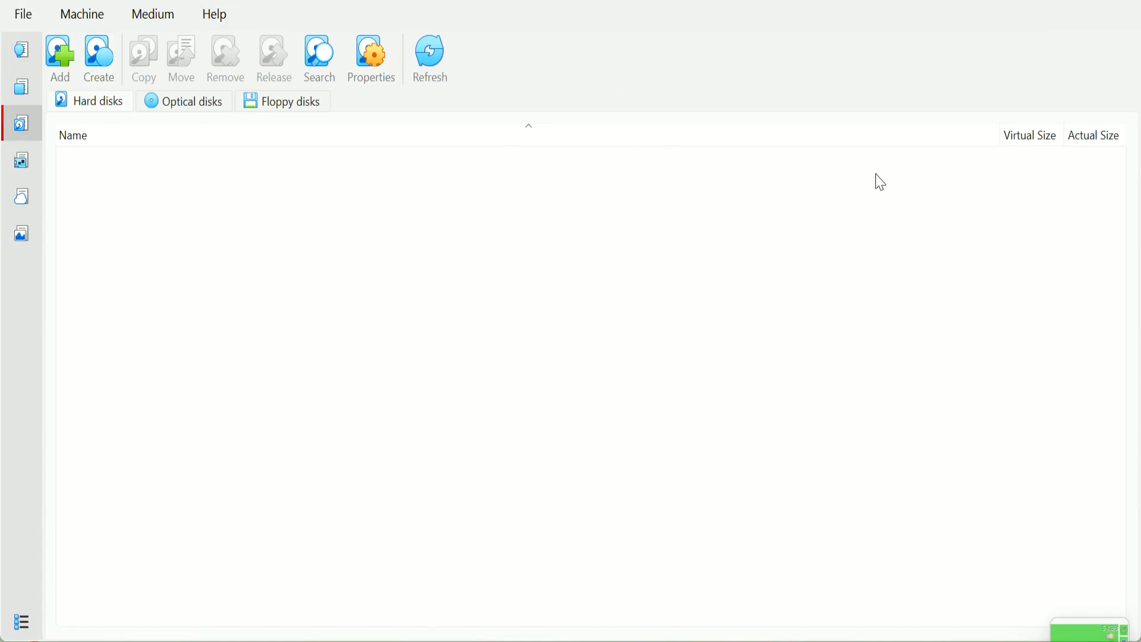
left_click(26, 58)
left_click(61, 64)
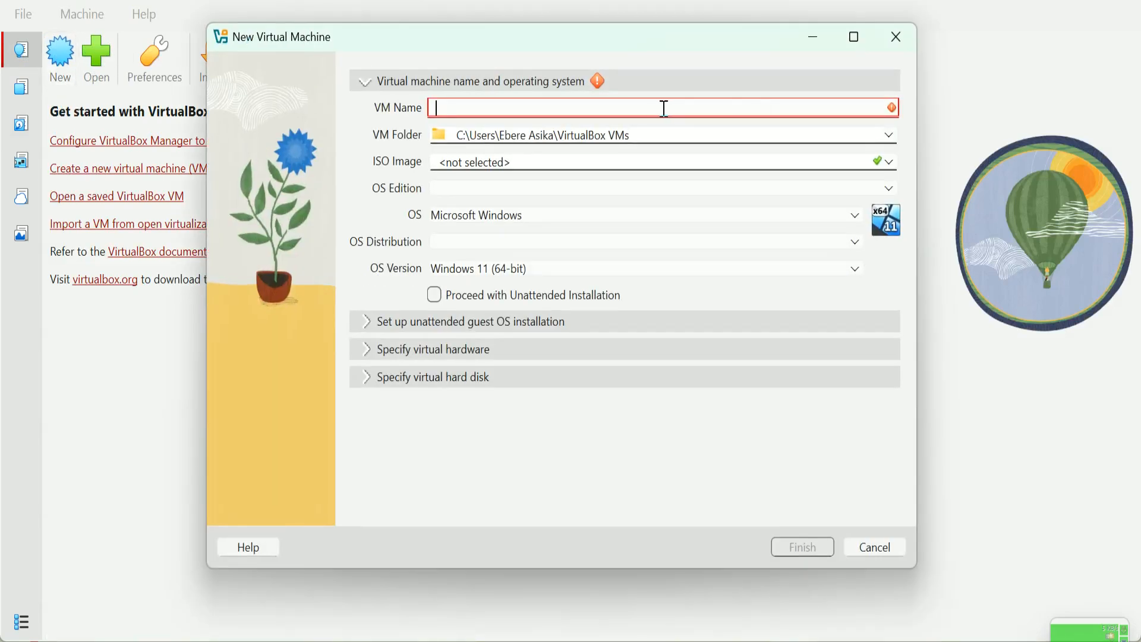
Step: Name the VM Kali-Linux and choose Other... for its VM folder location
type("Ubuntu")
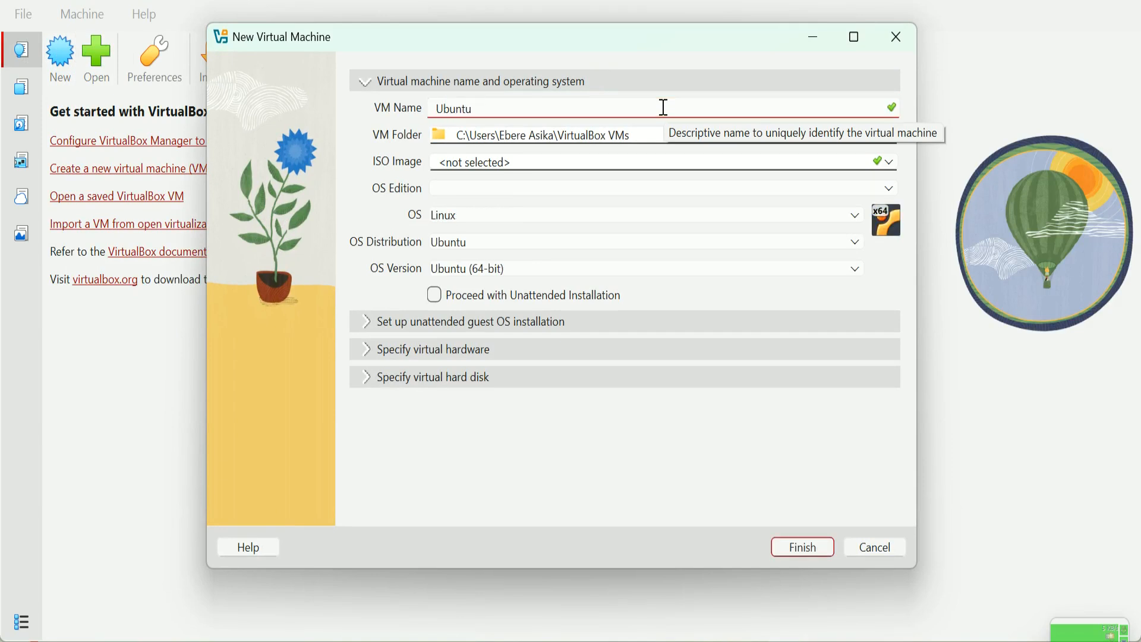
left_click(679, 137)
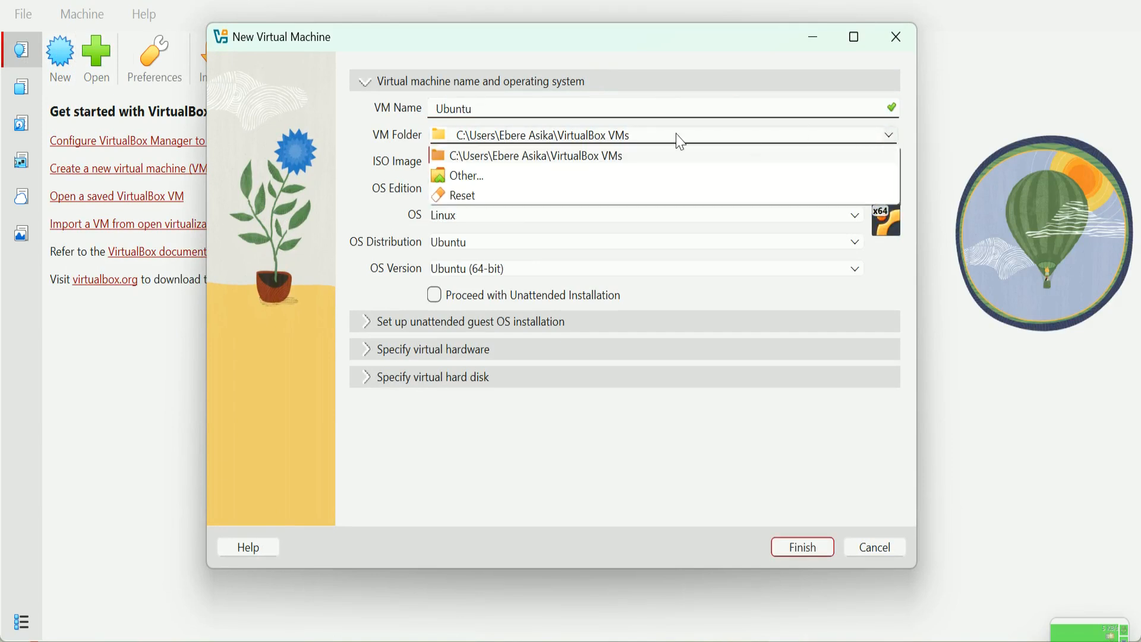
left_click(551, 109)
left_click_drag(550, 109, 262, 89)
type("Kali-Linux")
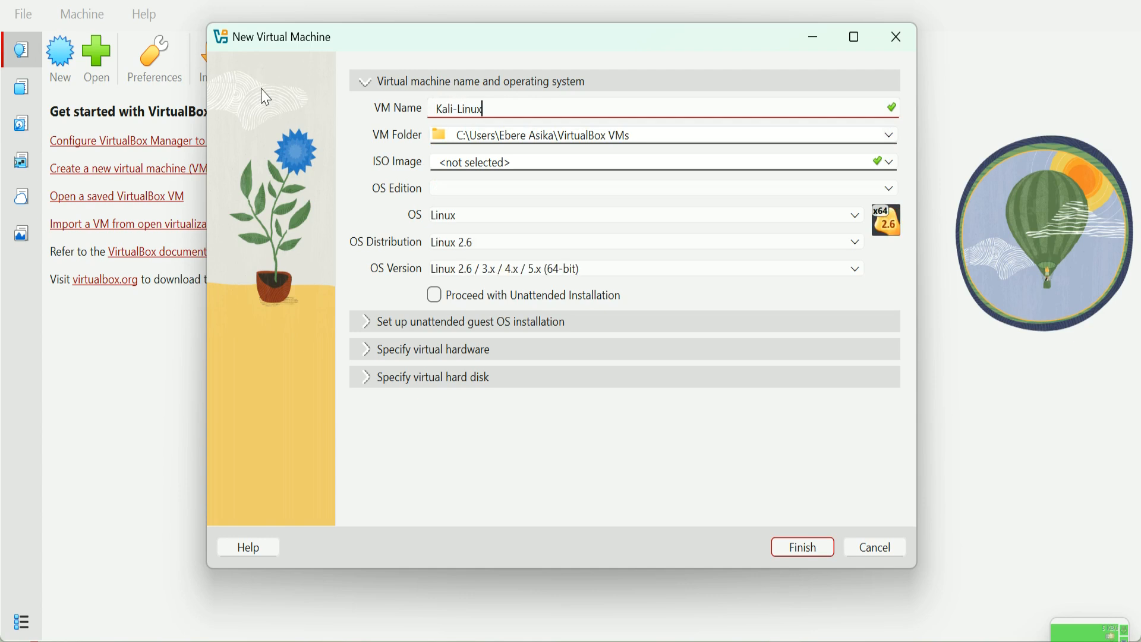
left_click(888, 142)
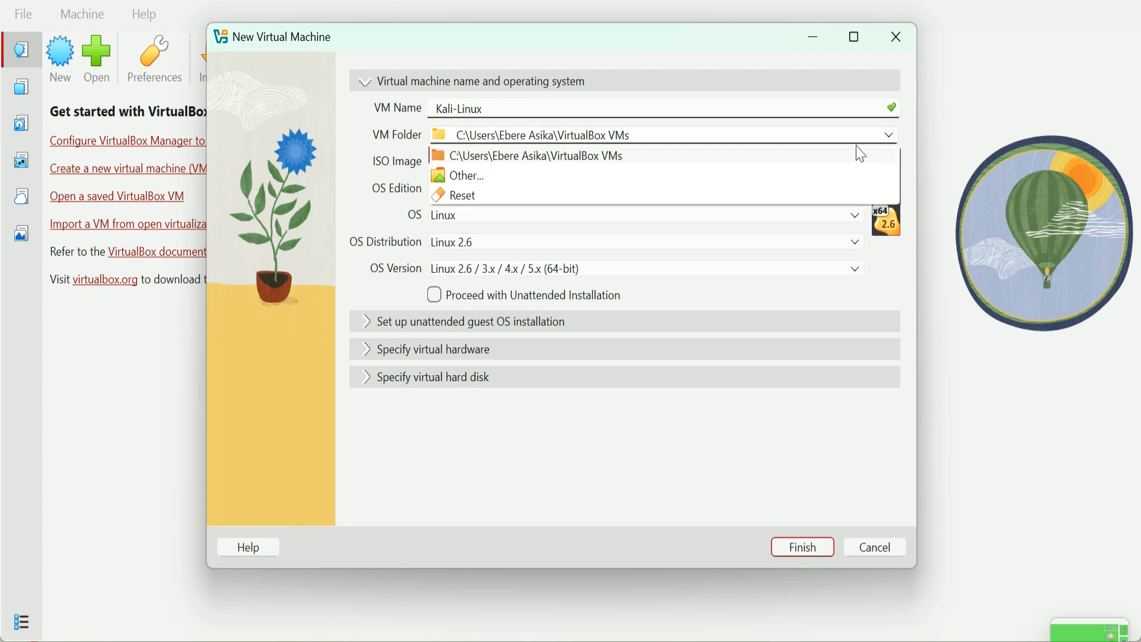
left_click(469, 176)
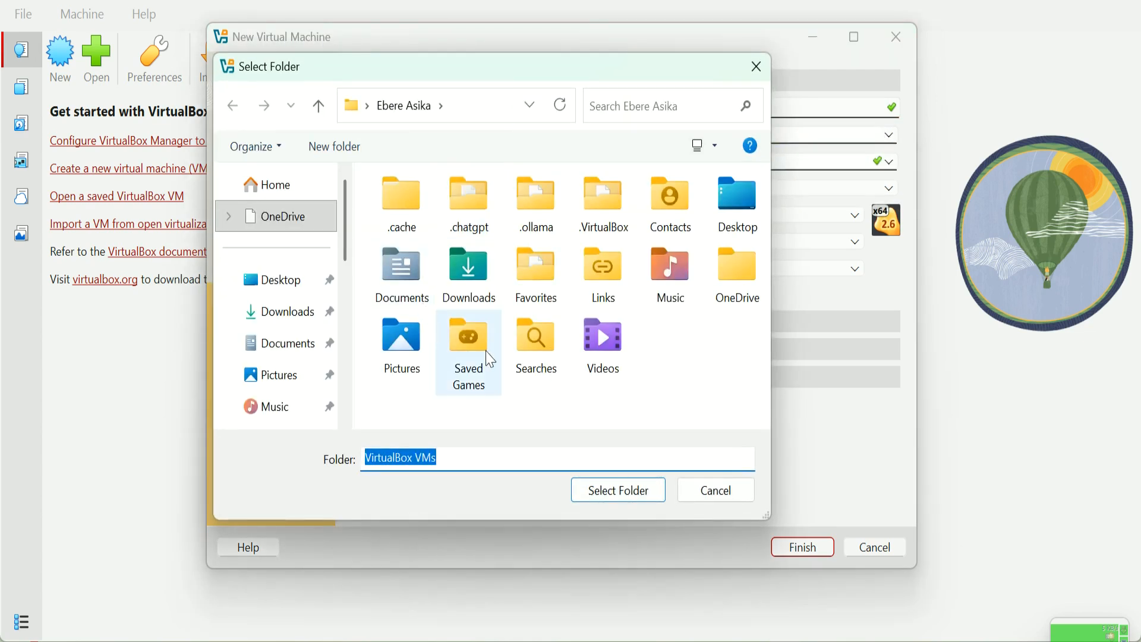
Step: Create a Cyber-Lab folder in Documents and select it as the VM folder
left_click(280, 343)
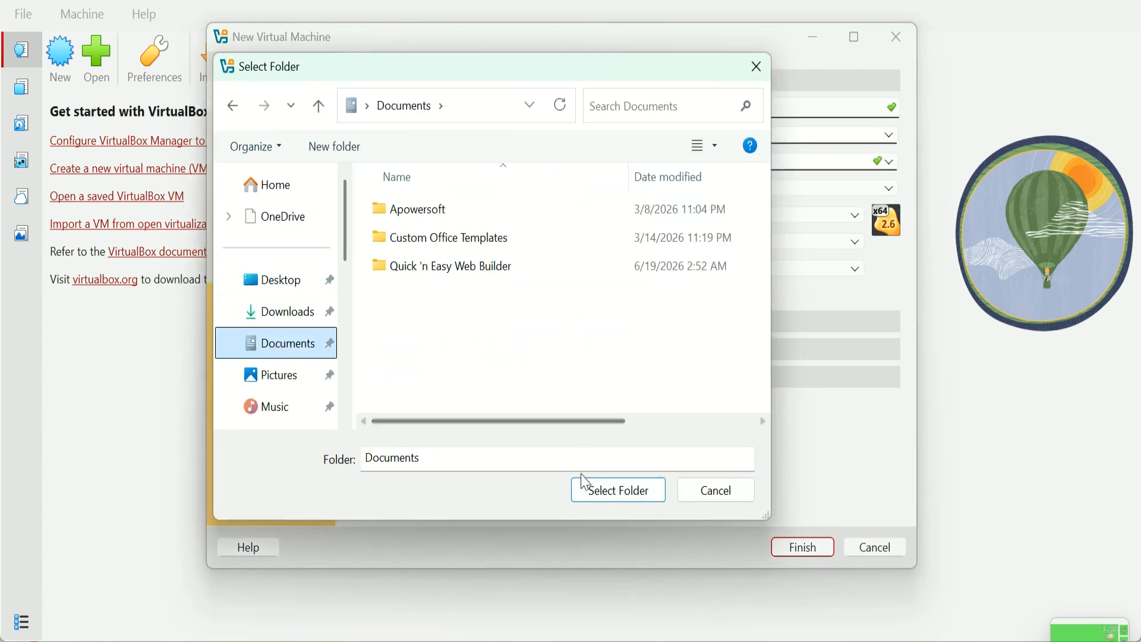
left_click(451, 354)
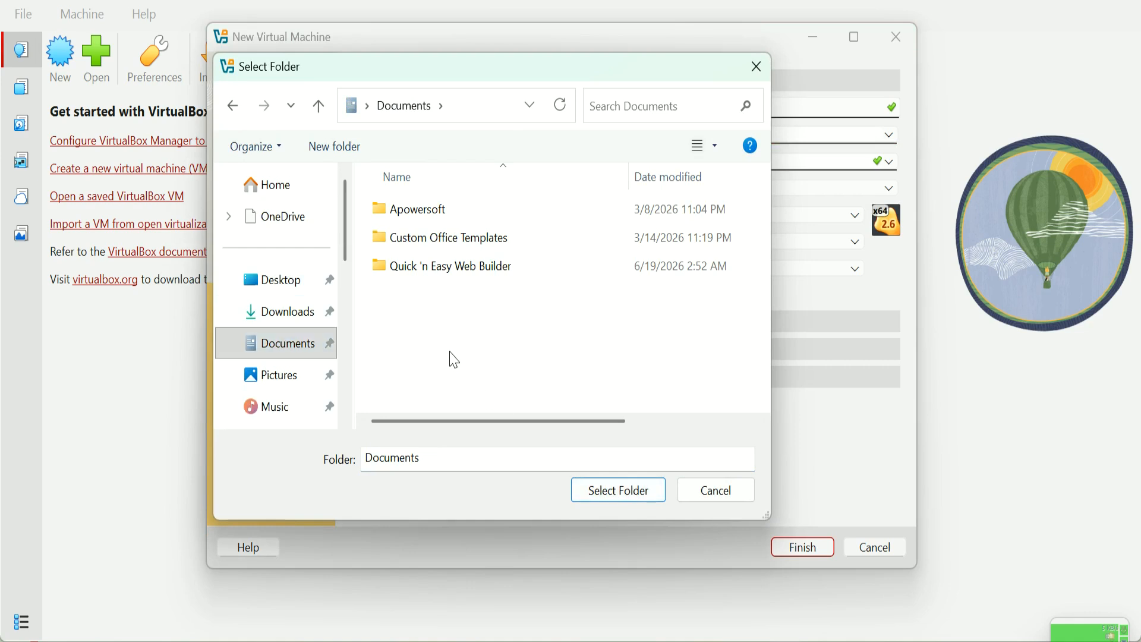
key("ctrl+shift+n")
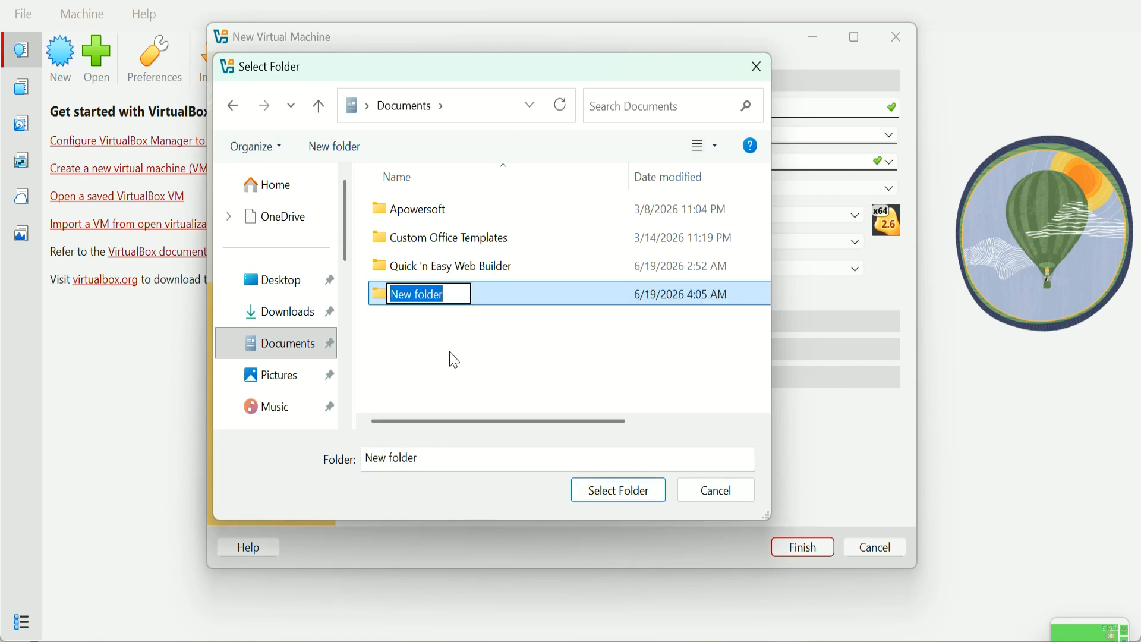
type("Cyber")
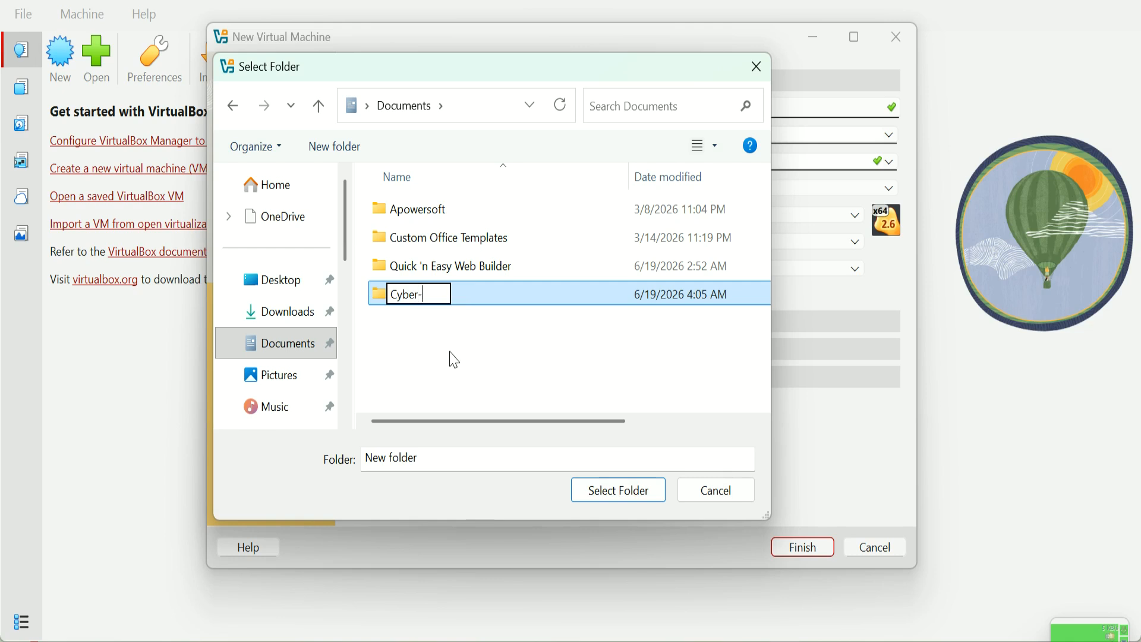
type("-Lab")
key("Return")
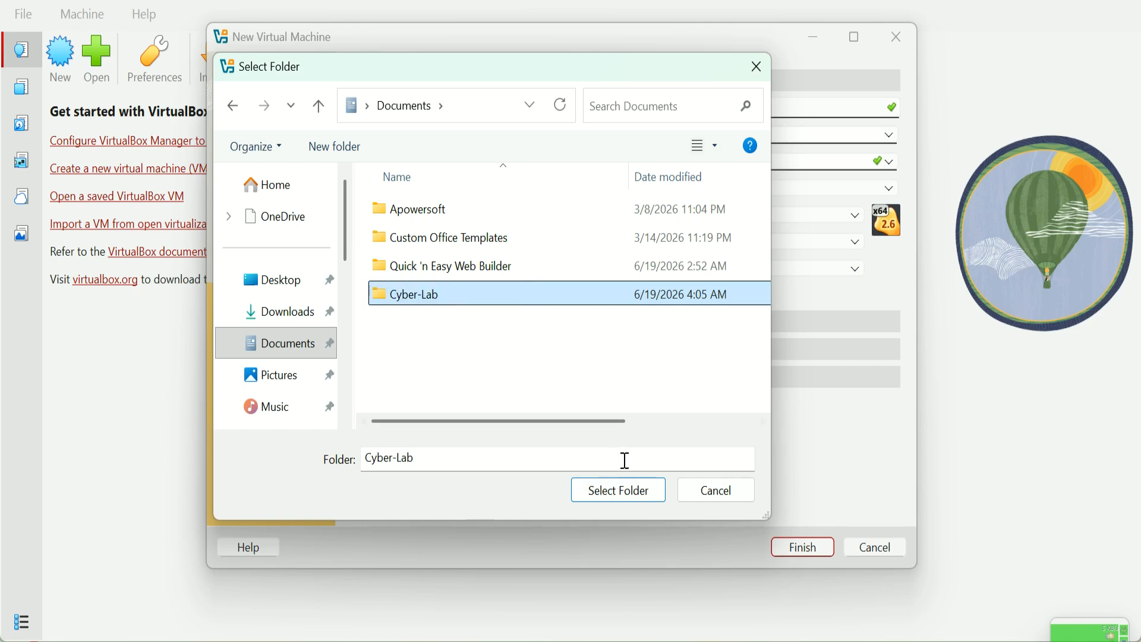
left_click(620, 492)
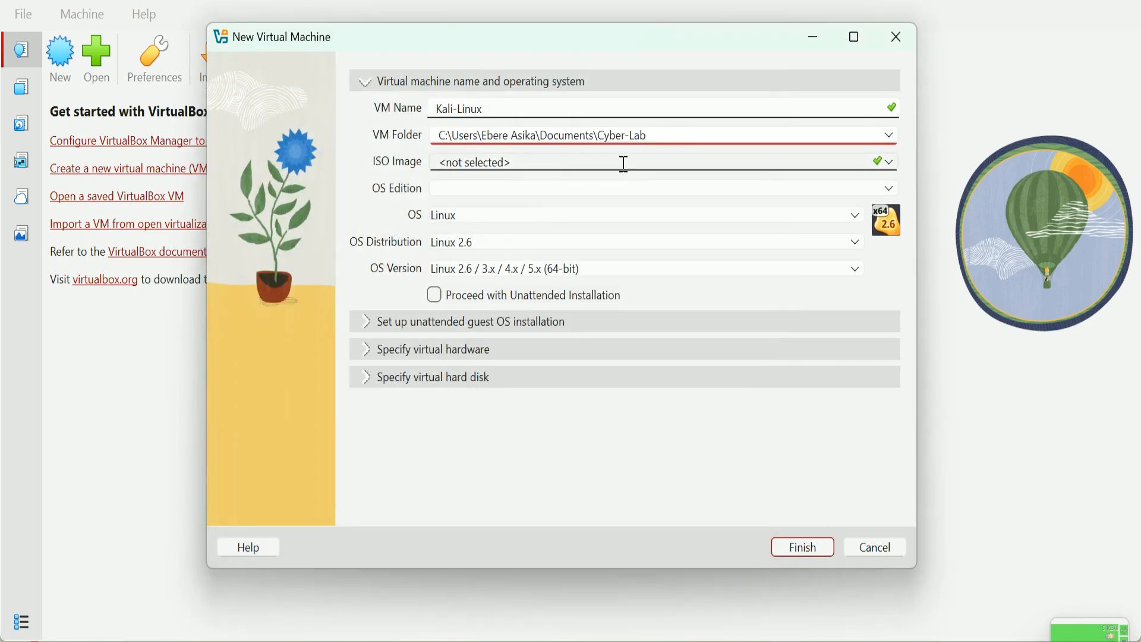
Step: Attach kali-linux-2026.1-installer-amd64.iso as the VM's ISO image
left_click(890, 162)
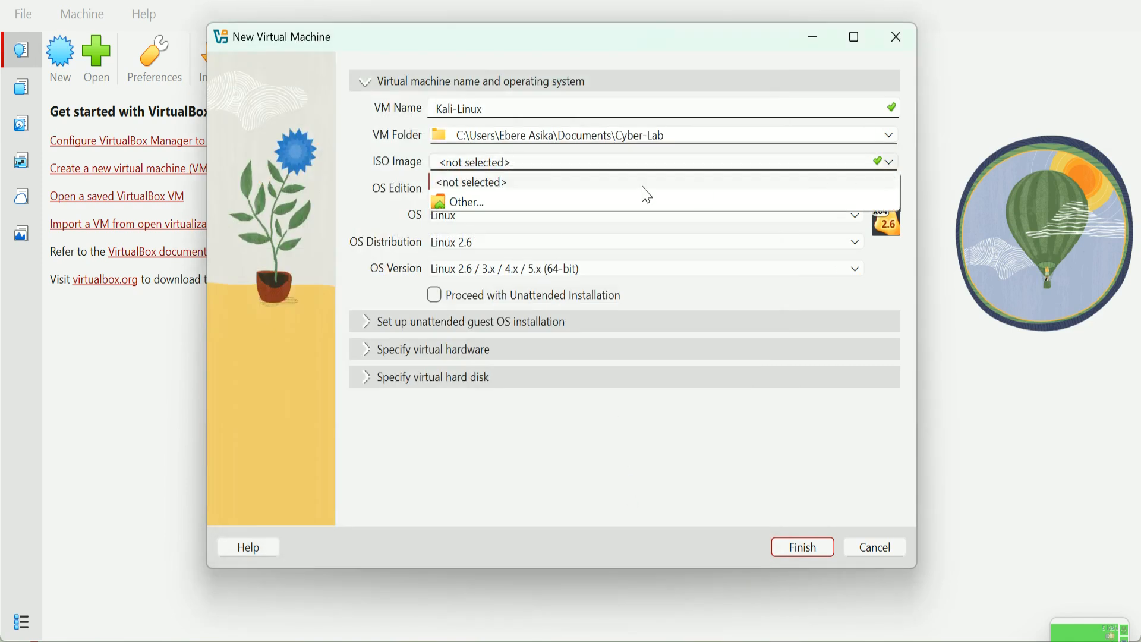
left_click(499, 205)
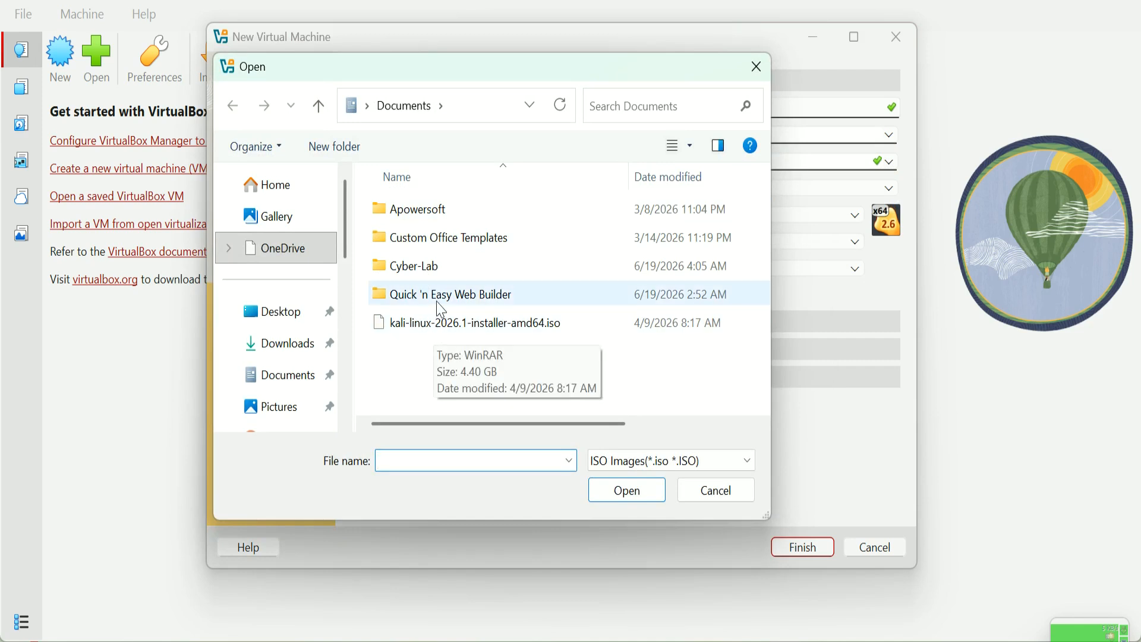
left_click(461, 334)
left_click(642, 489)
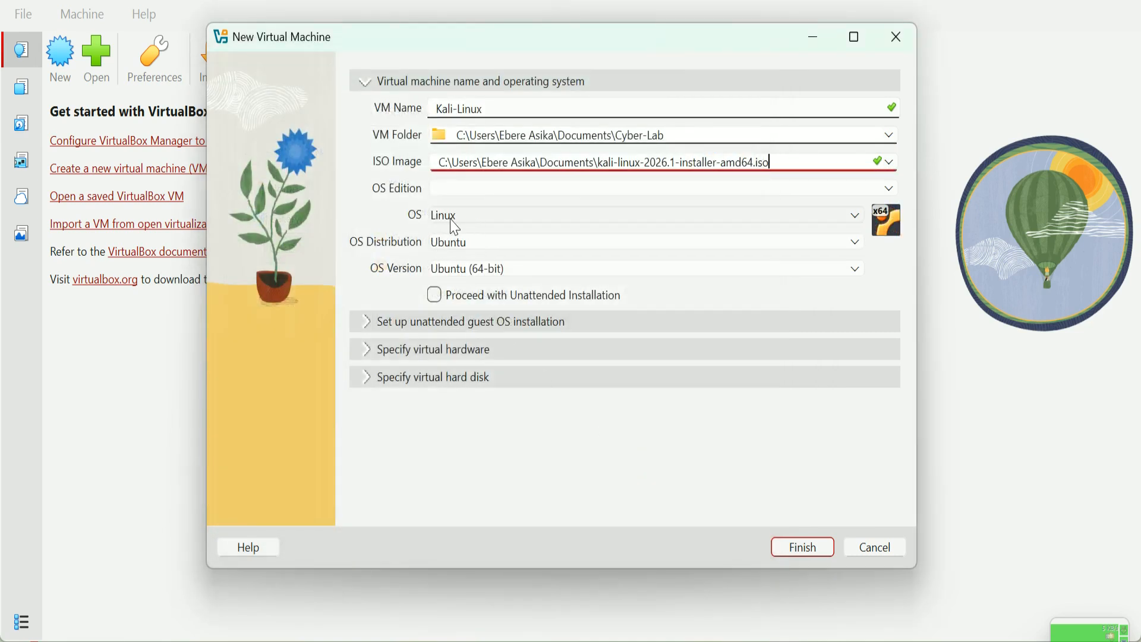
Step: Set the OS distribution to Debian
left_click(491, 248)
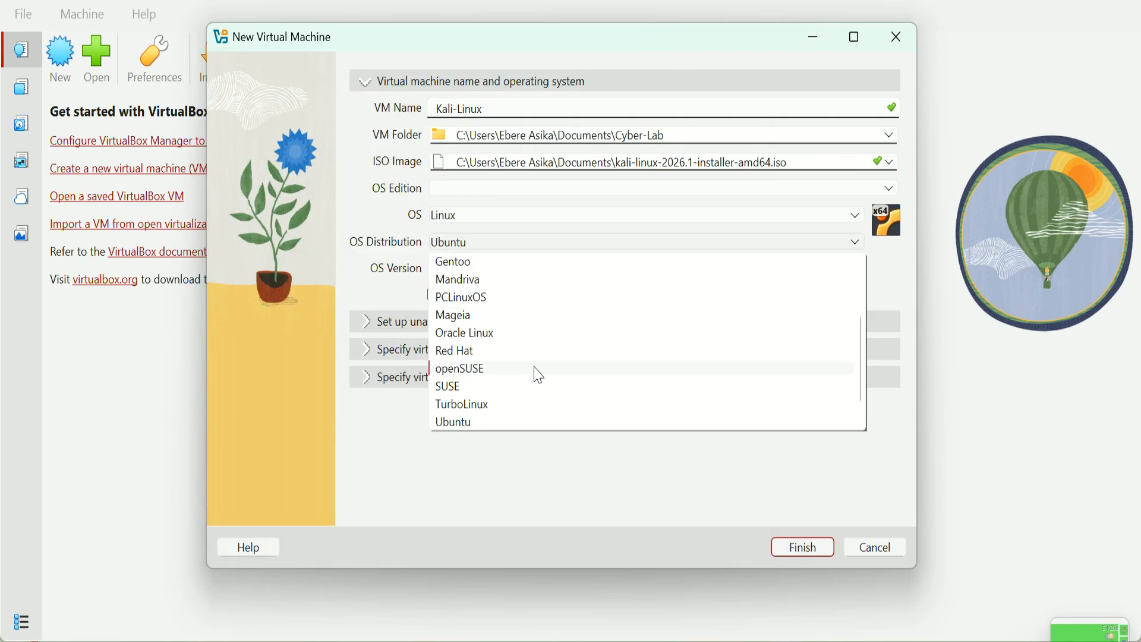
scroll(539, 375, "up", 2)
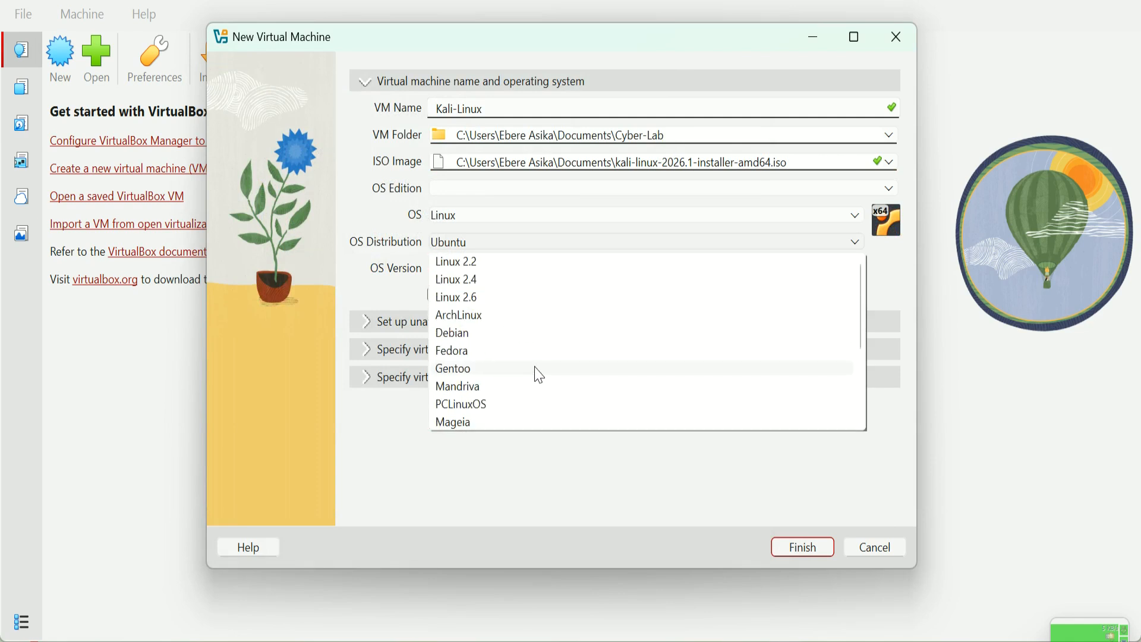
left_click(449, 336)
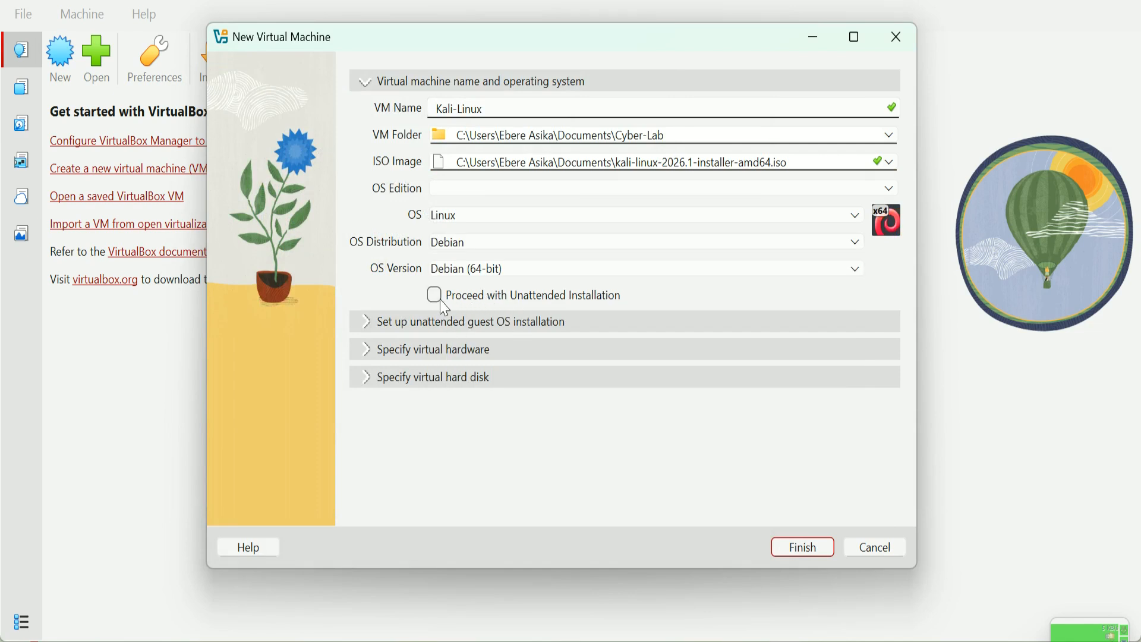
Step: Give the Kali-Linux VM 2568 MB of base memory and 3 CPUs
left_click(457, 322)
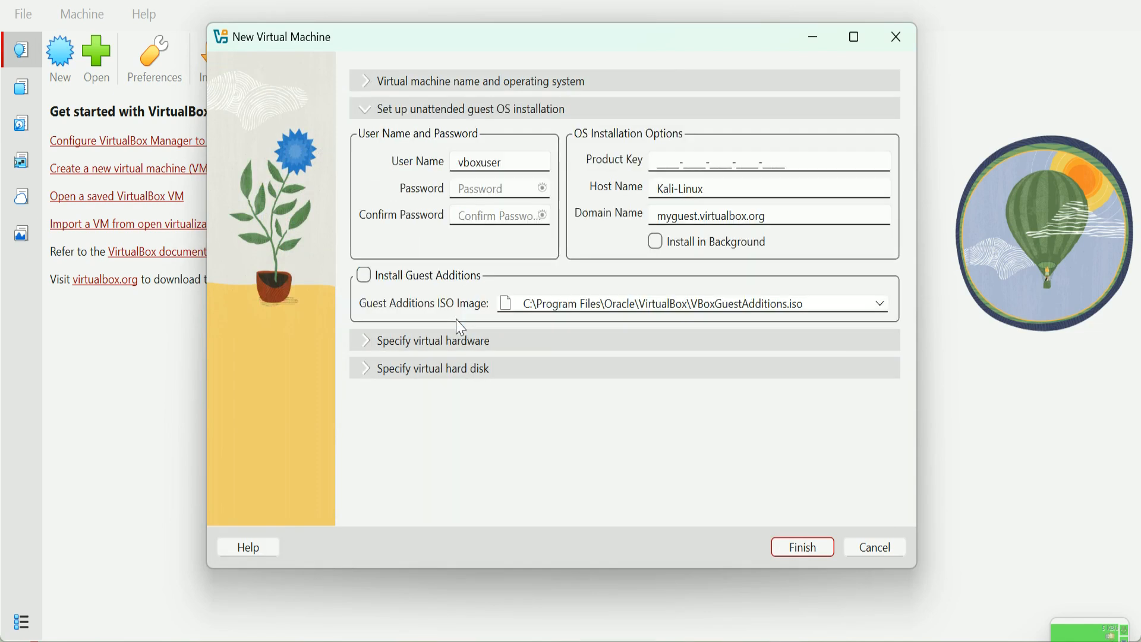
left_click(461, 341)
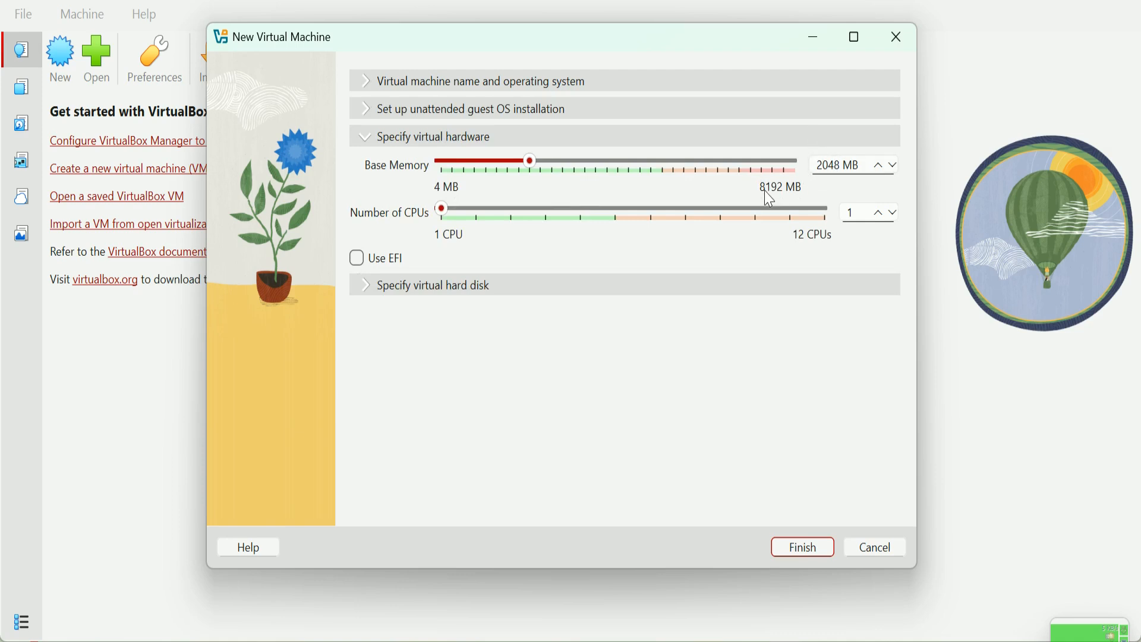
left_click(556, 176)
left_click(483, 223)
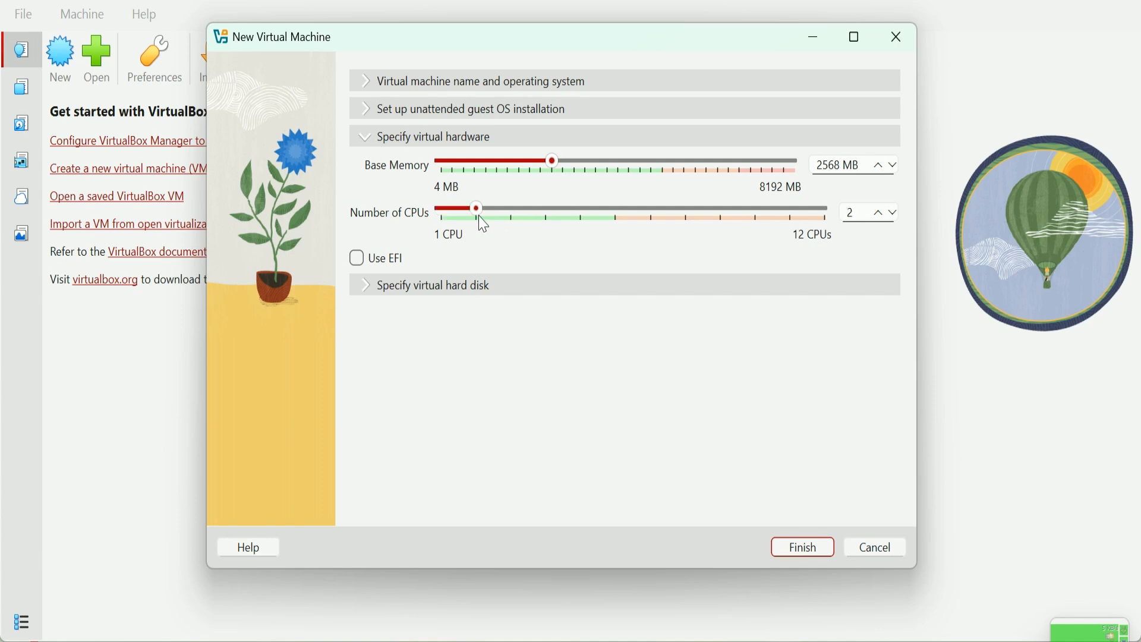
left_click(510, 218)
Step: Change the Kali-Linux.vdi disk size from 20.00 GB to 25.00 GB
left_click(447, 291)
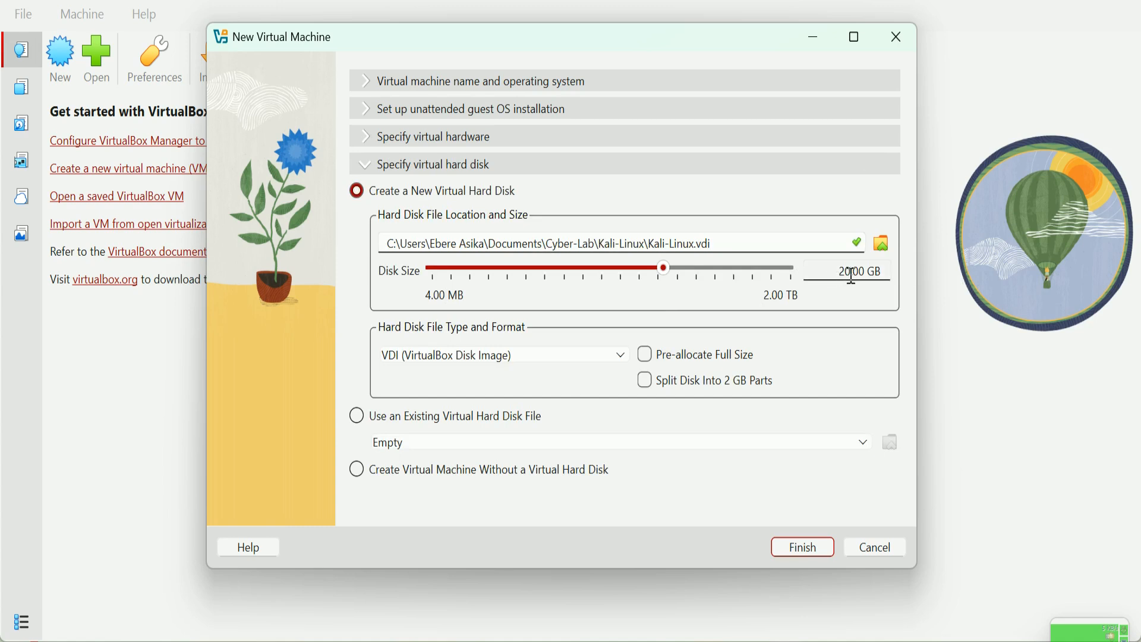
left_click_drag(851, 272, 812, 278)
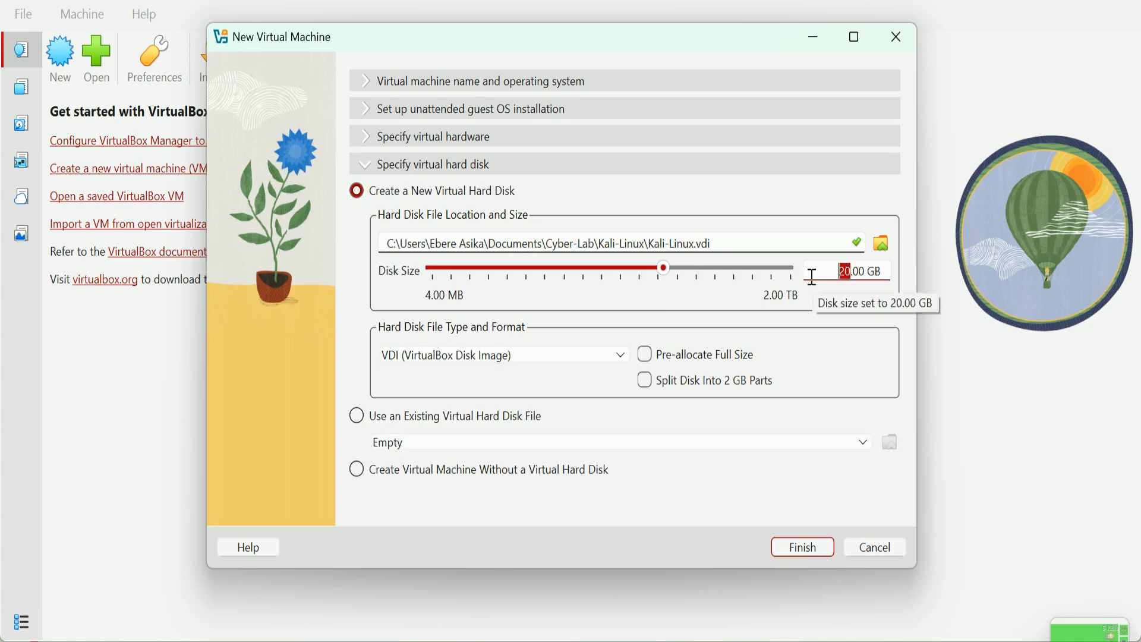
type("25")
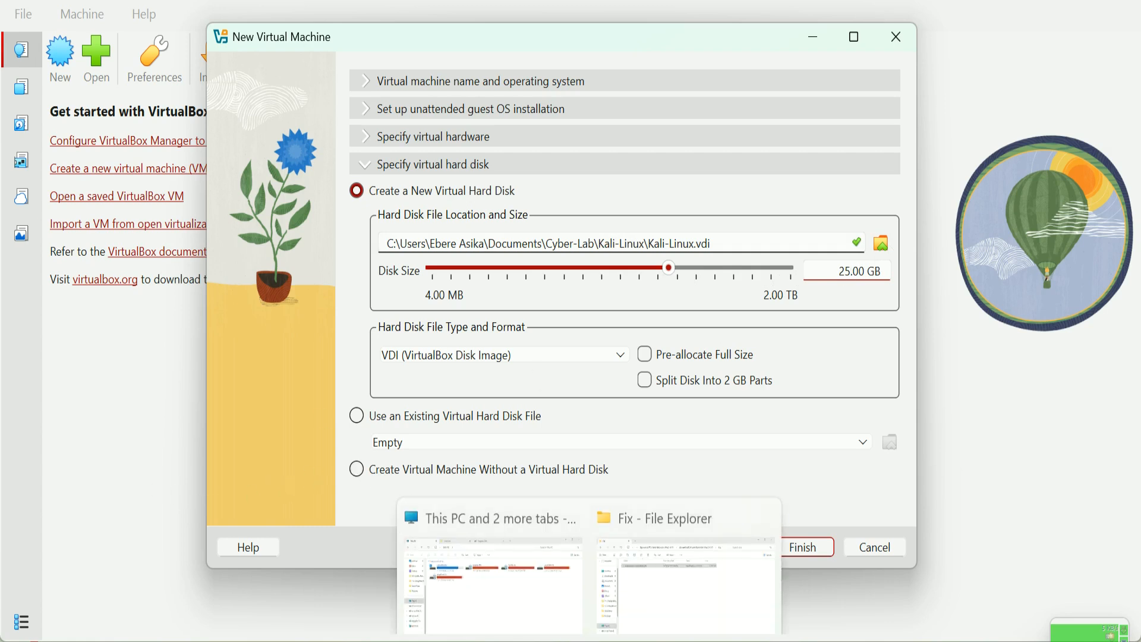
right_click(588, 633)
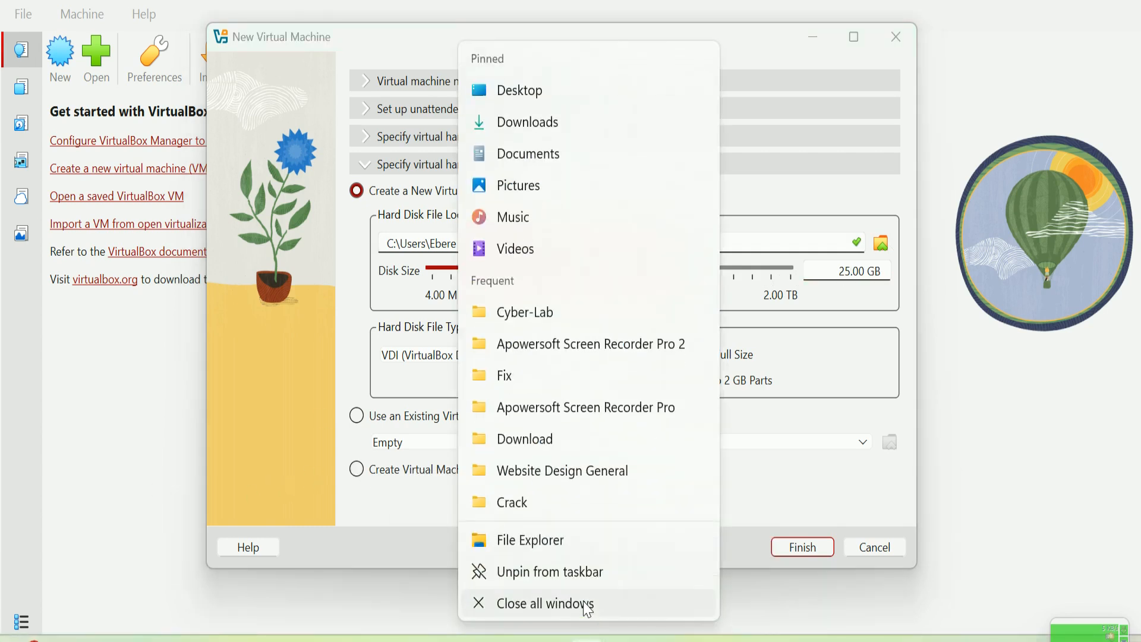
left_click(561, 542)
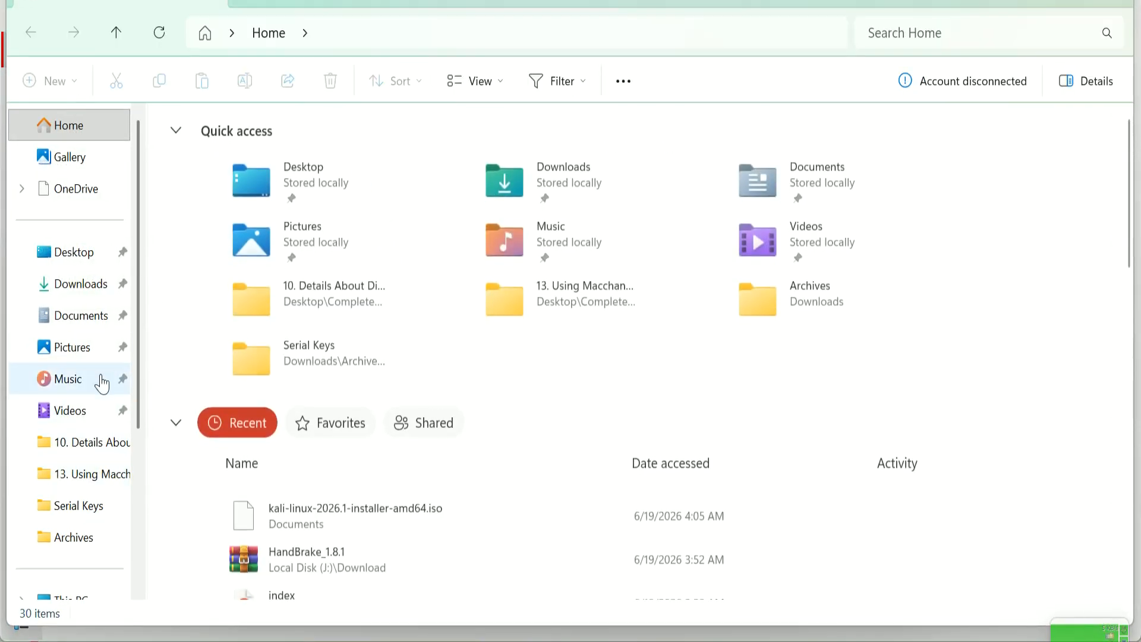
scroll(100, 381, "down", 3)
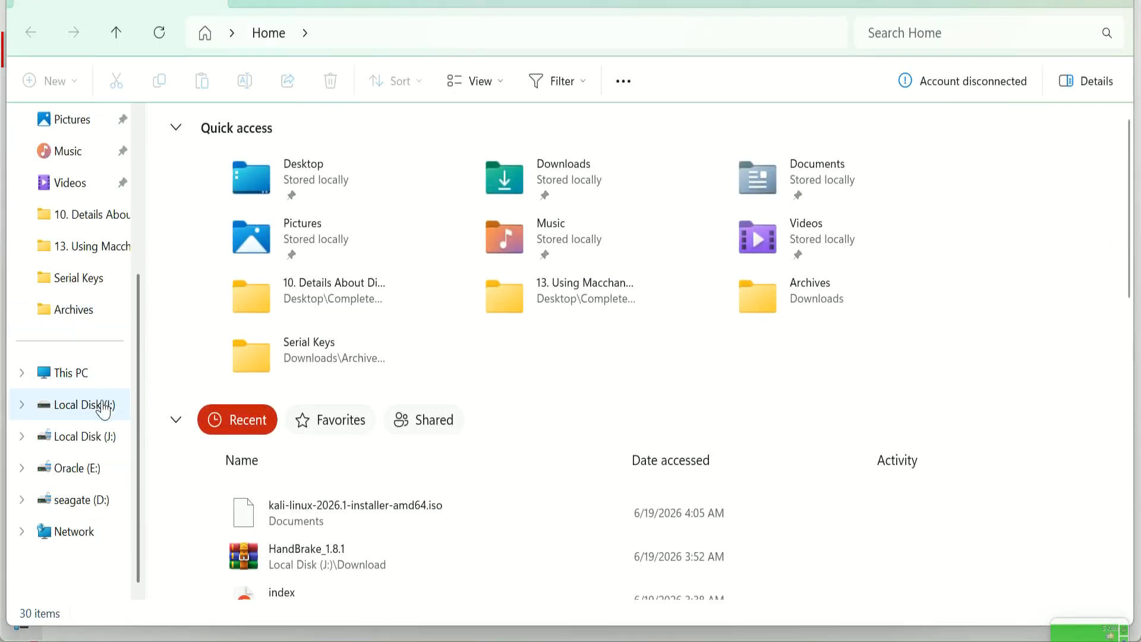
left_click(76, 376)
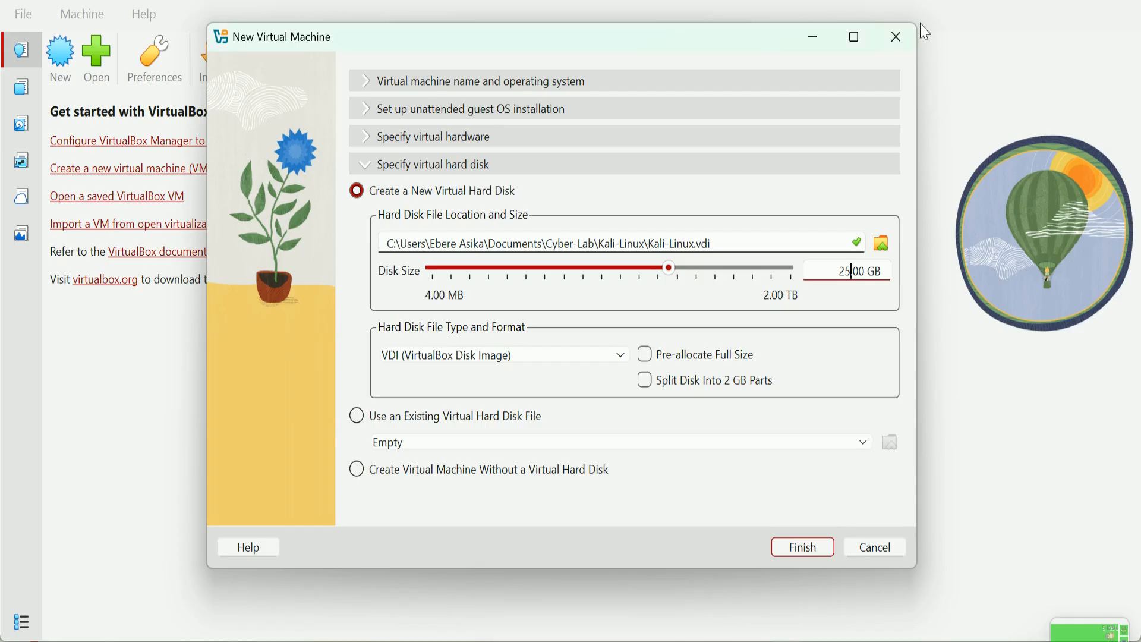
Step: Create the Kali-Linux VM and open its Network settings
left_click(822, 542)
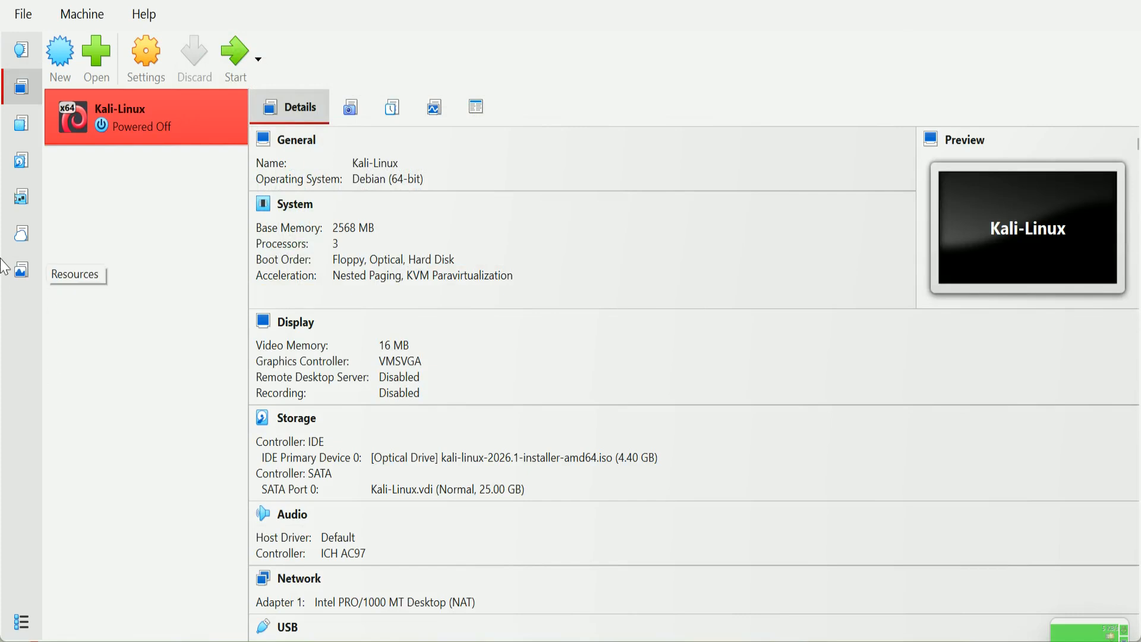
scroll(517, 453, "down", 3)
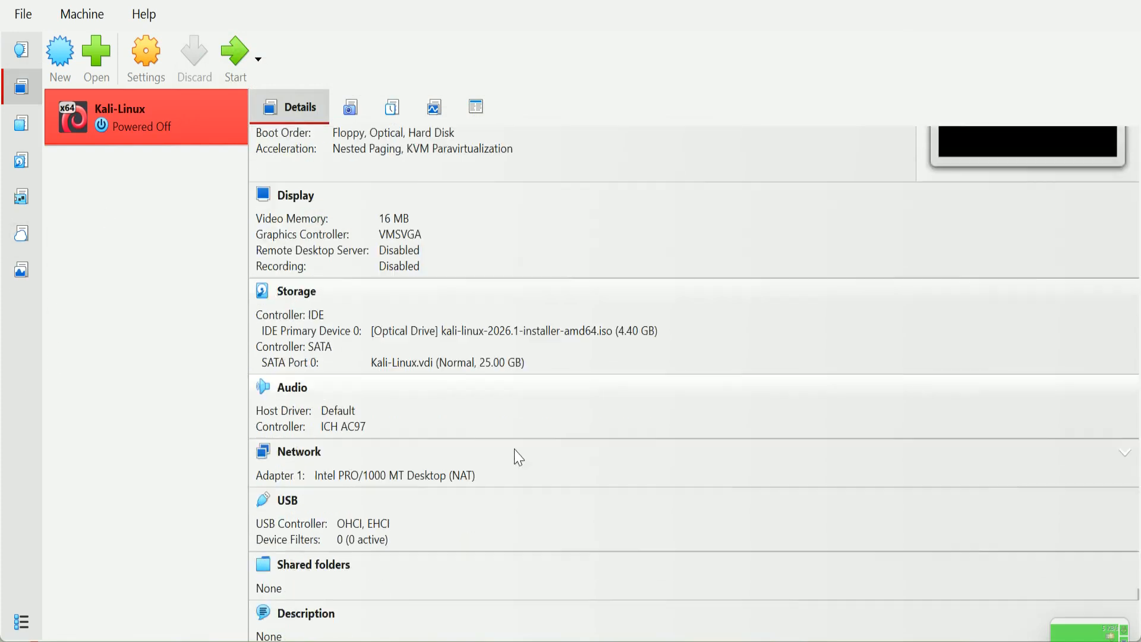
left_click(291, 458)
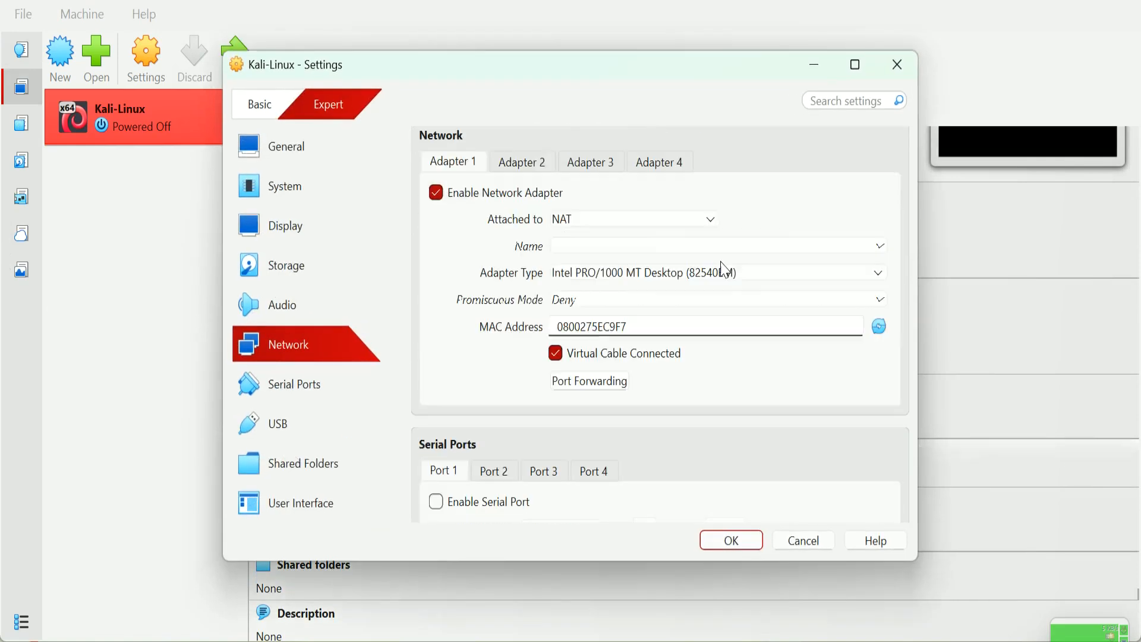
Step: Review the attachment modes, switching between the simplified and full settings views
left_click(642, 230)
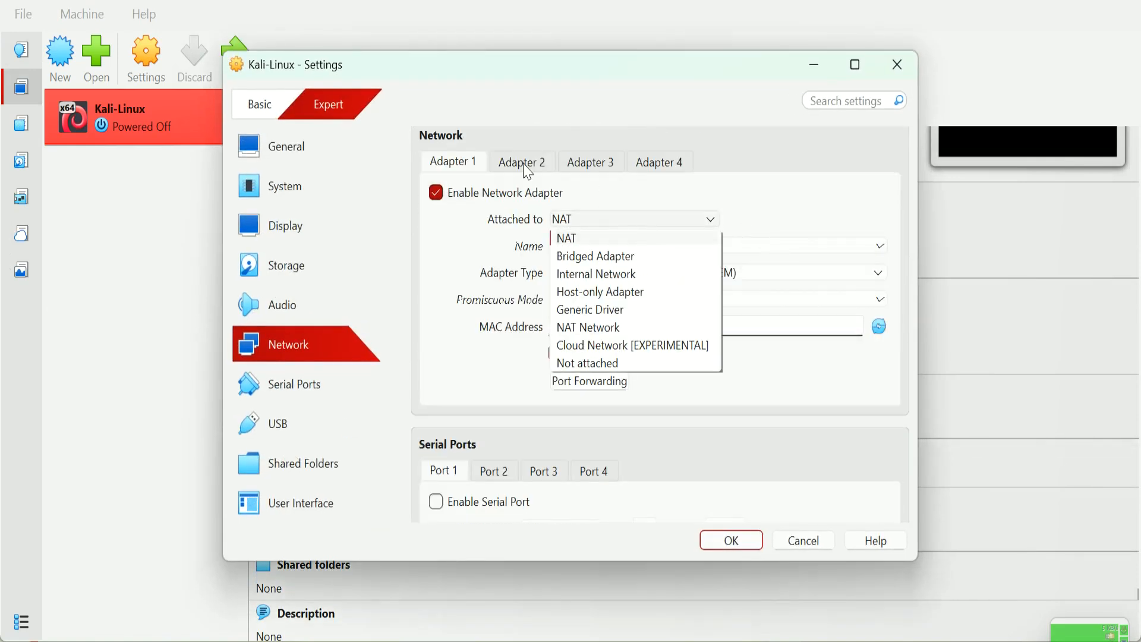
left_click(270, 113)
left_click(270, 108)
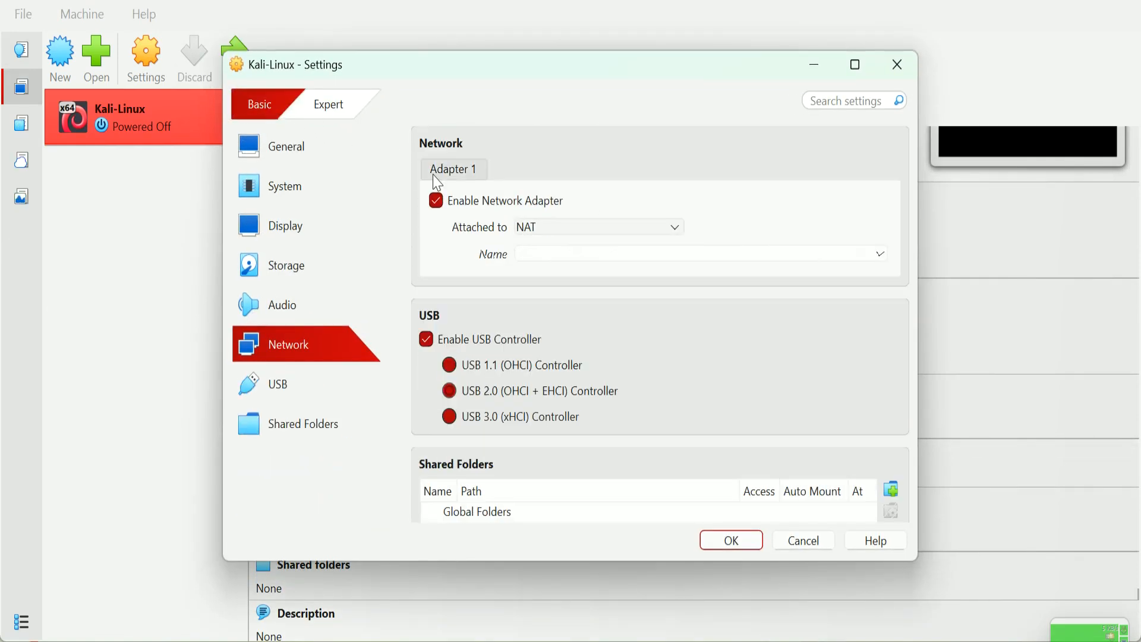
left_click(585, 231)
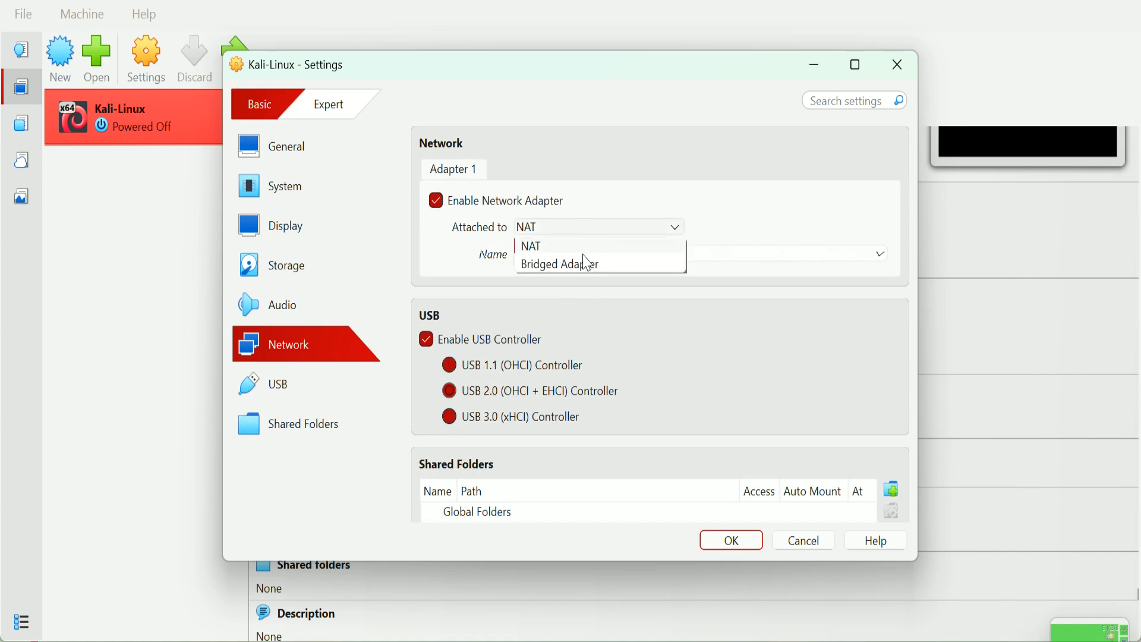
left_click(583, 257)
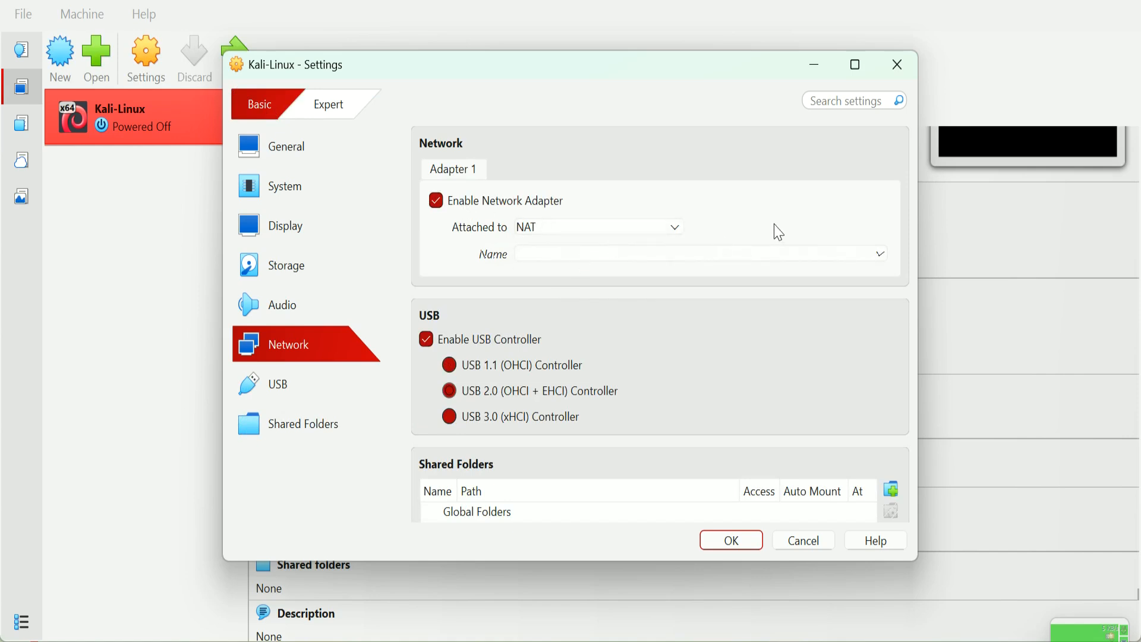
left_click(328, 110)
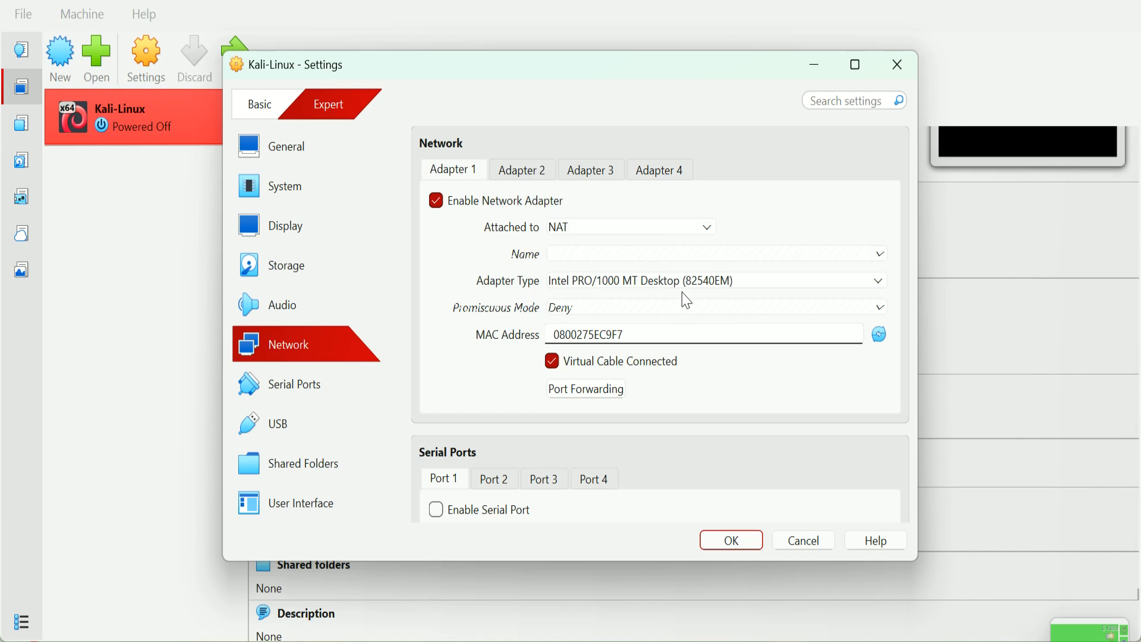
Step: Set Adapter 1 to Bridged Adapter with promiscuous mode Allow All and save
left_click(683, 230)
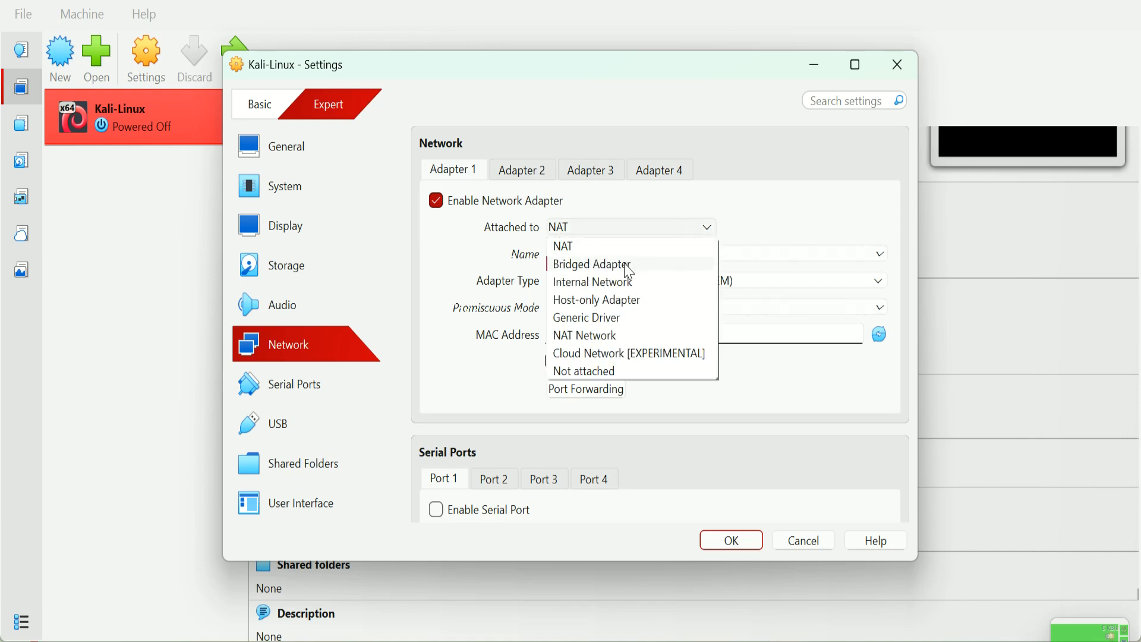
left_click(594, 265)
left_click(640, 307)
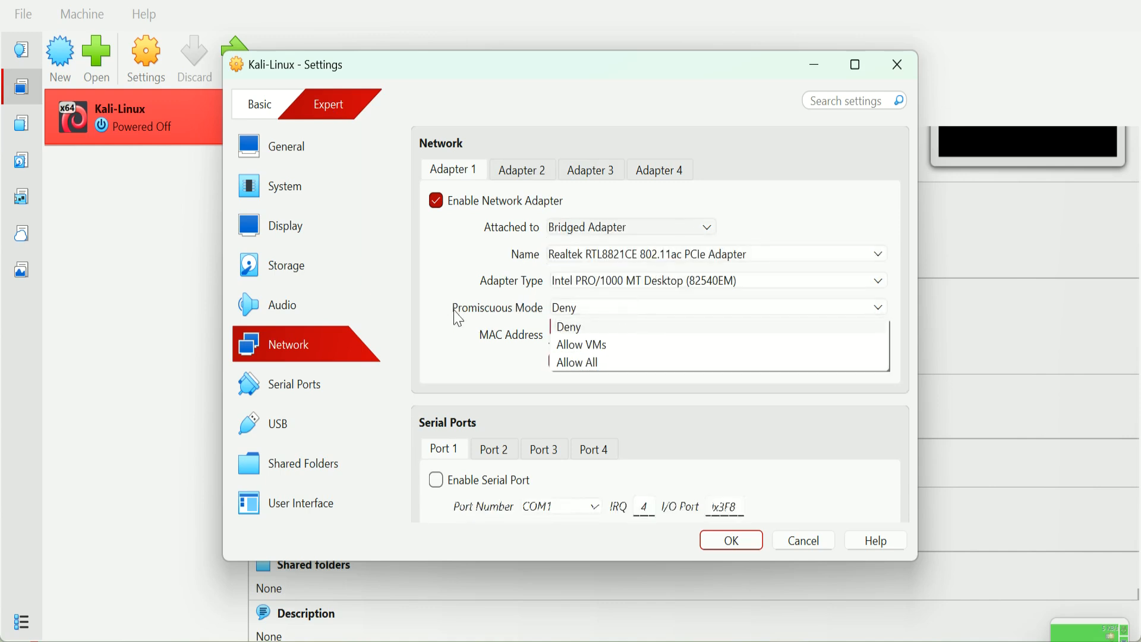
left_click(591, 363)
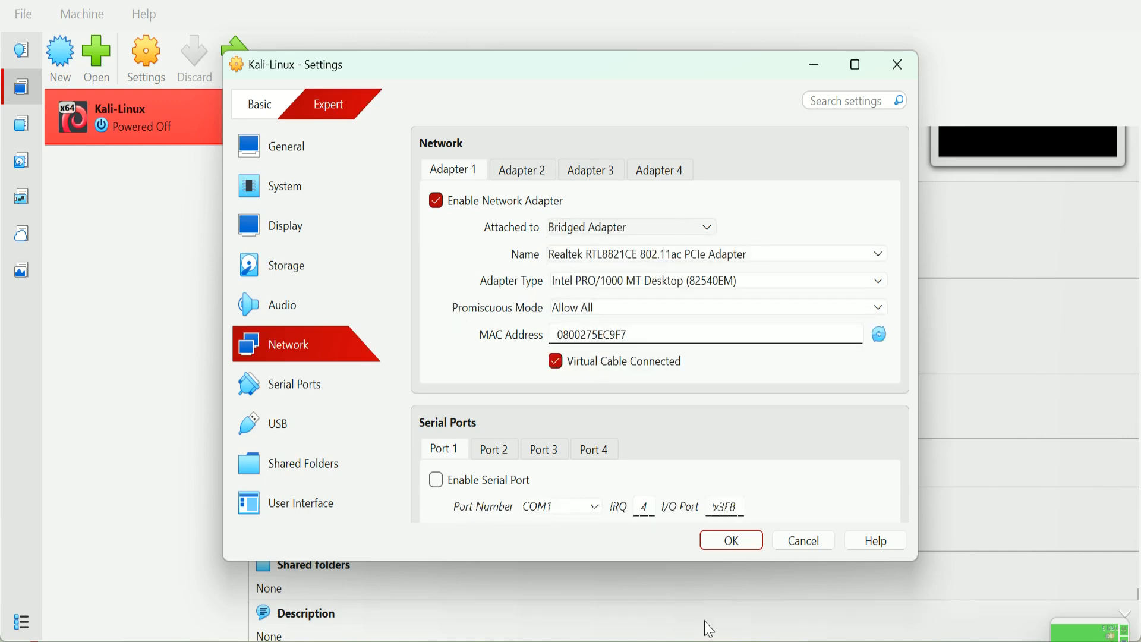
left_click(736, 541)
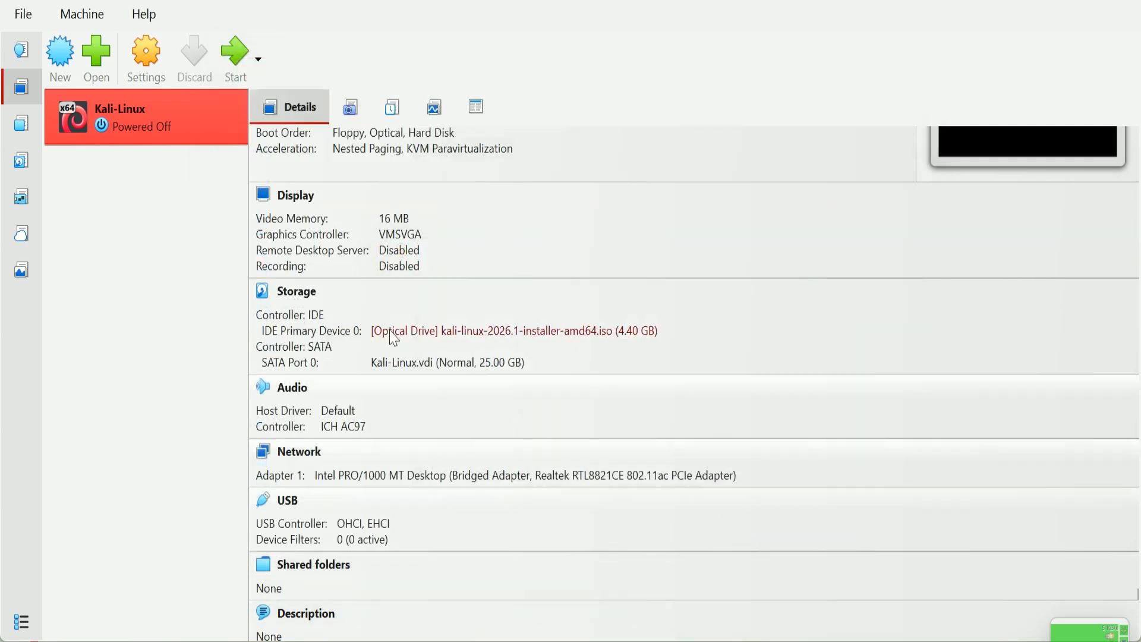
Step: Start the Kali-Linux VM and show its window at normal size on the installer menu
scroll(505, 579, "down", 2)
left_click(232, 55)
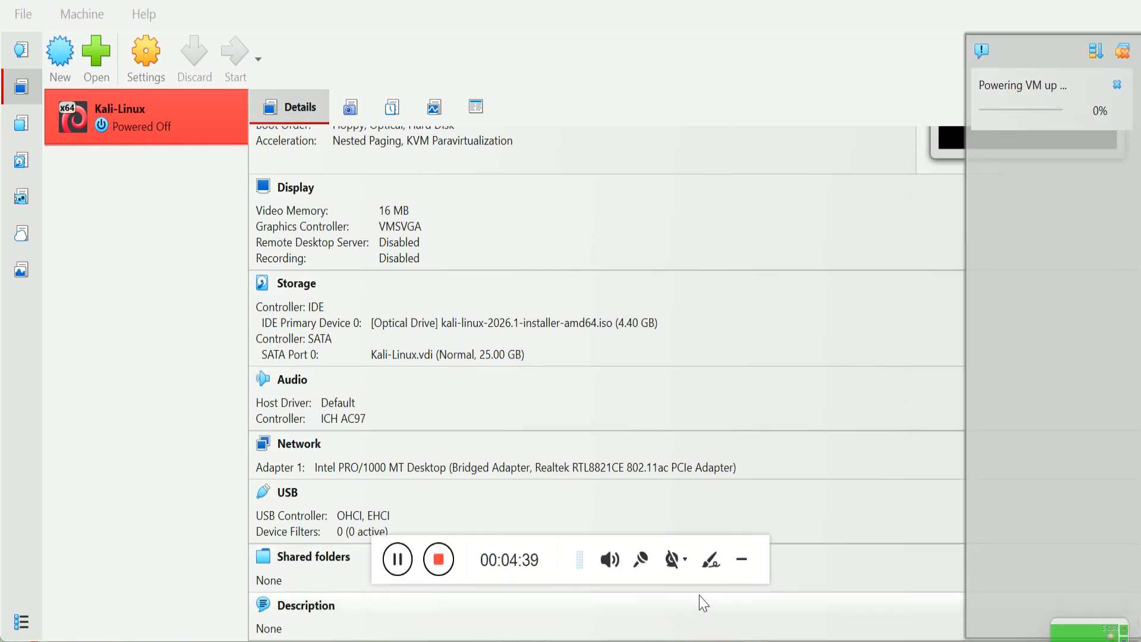
left_click(742, 559)
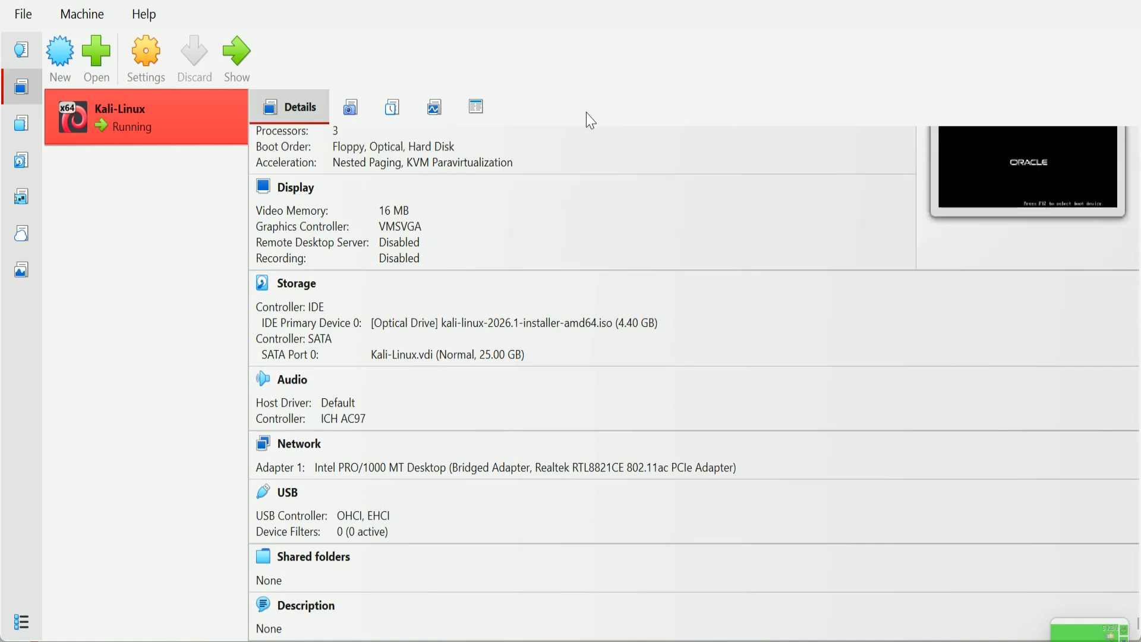
left_click(236, 59)
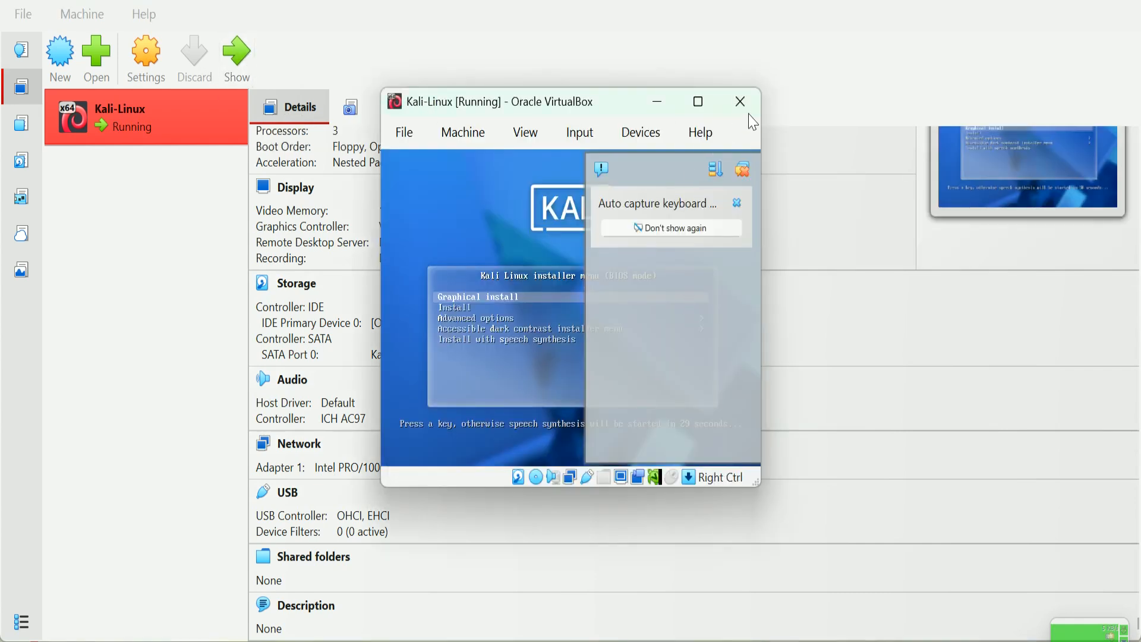
left_click(744, 166)
left_click(705, 101)
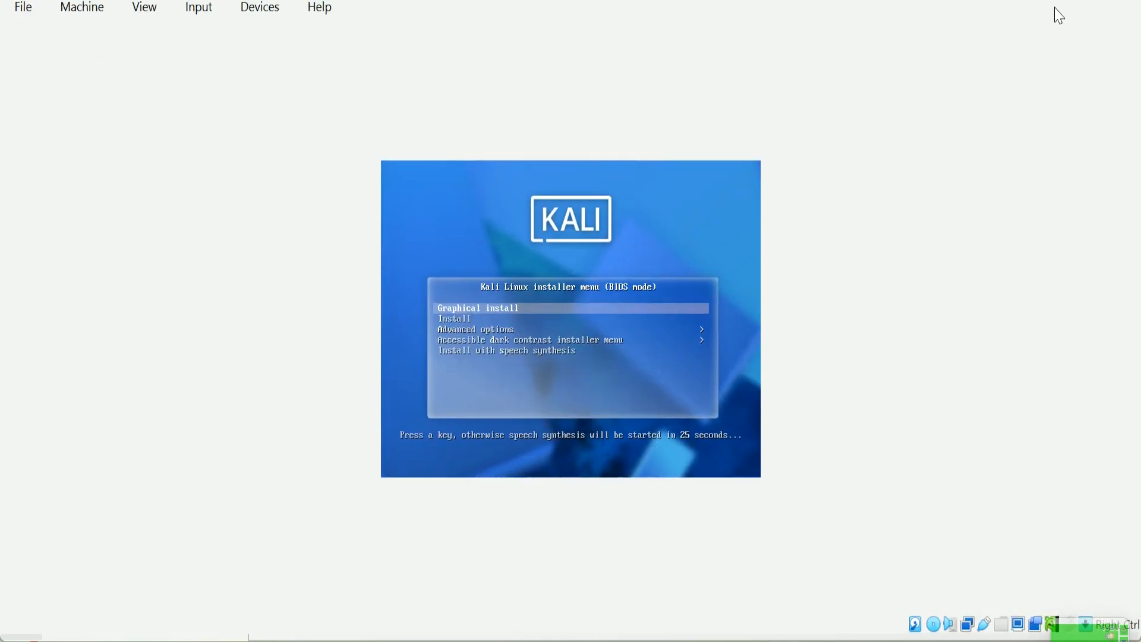
left_click(1078, 0)
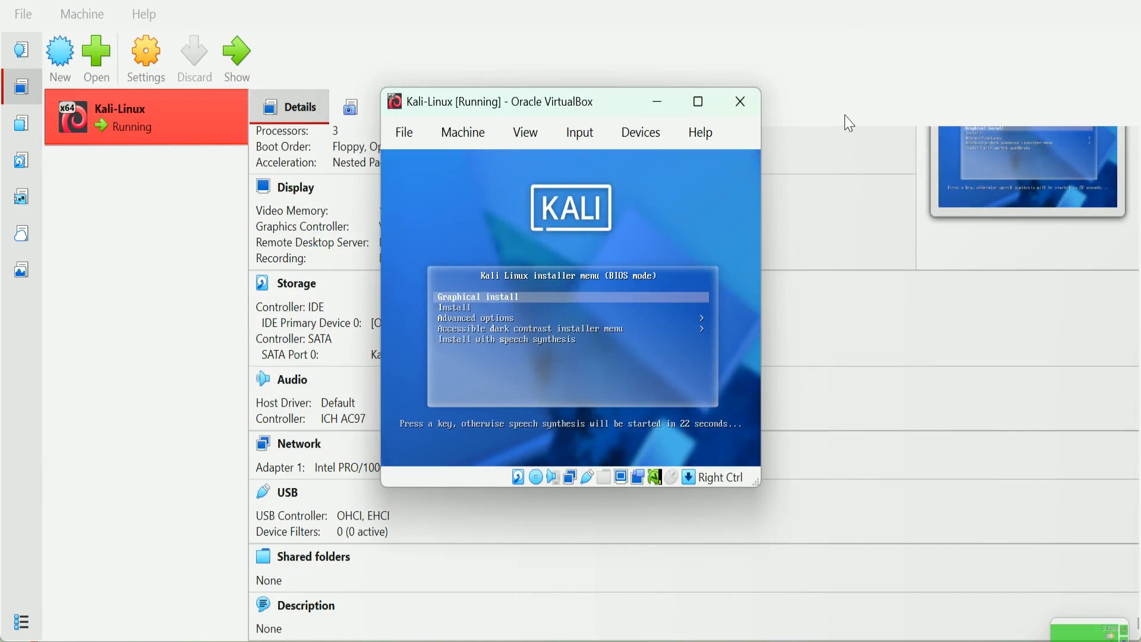
Step: Start the graphical install and accept English, United States and the American English keymap
key("Return")
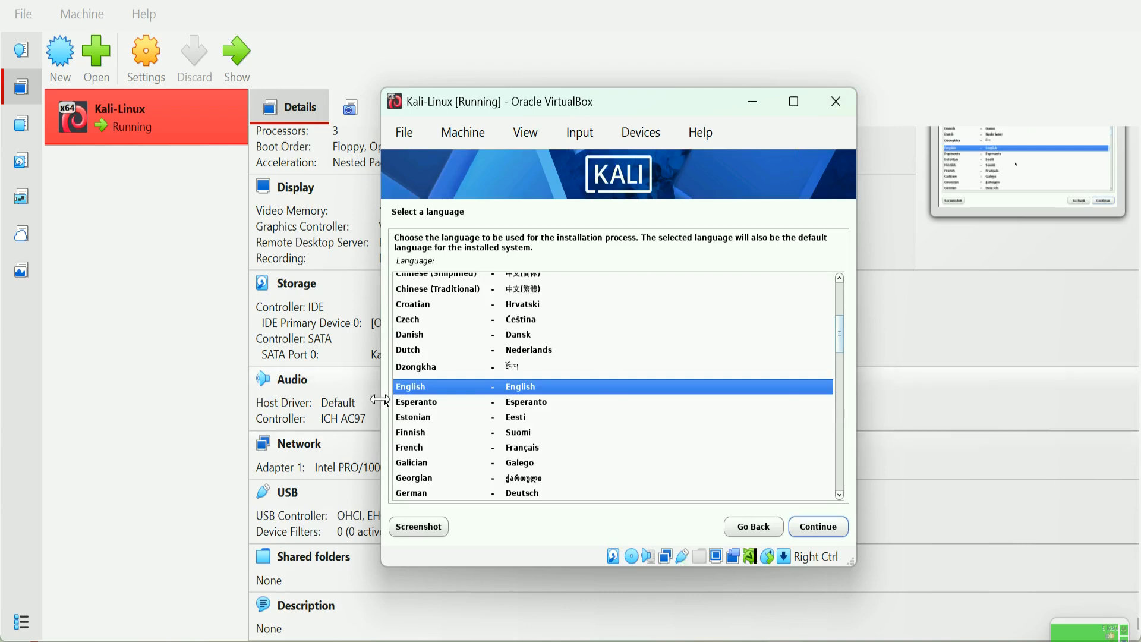
left_click(832, 532)
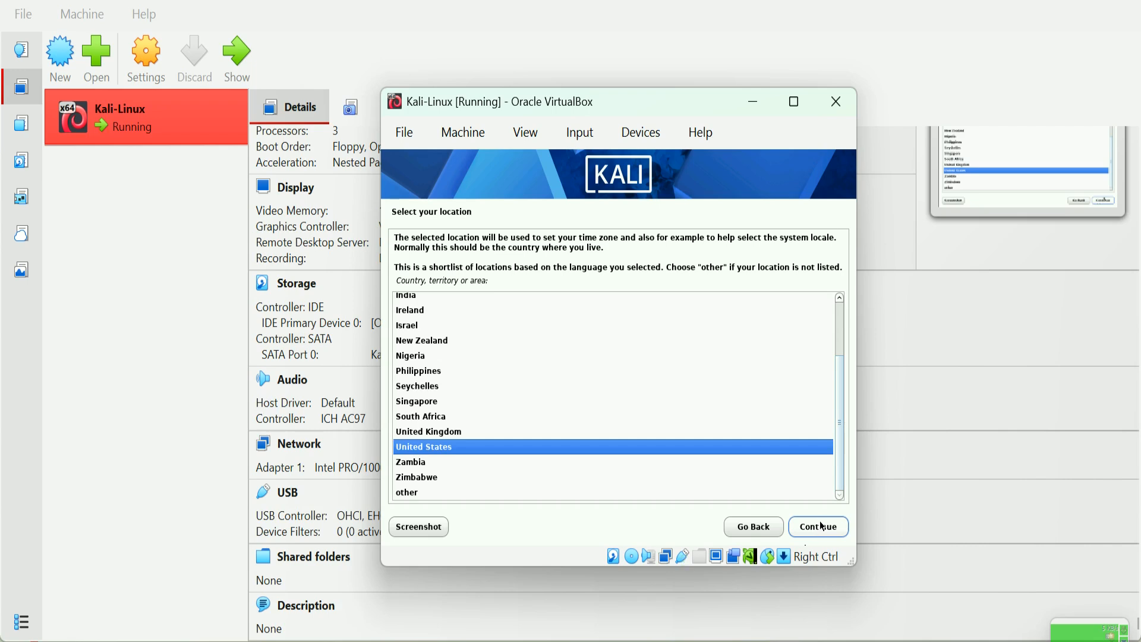
left_click(822, 526)
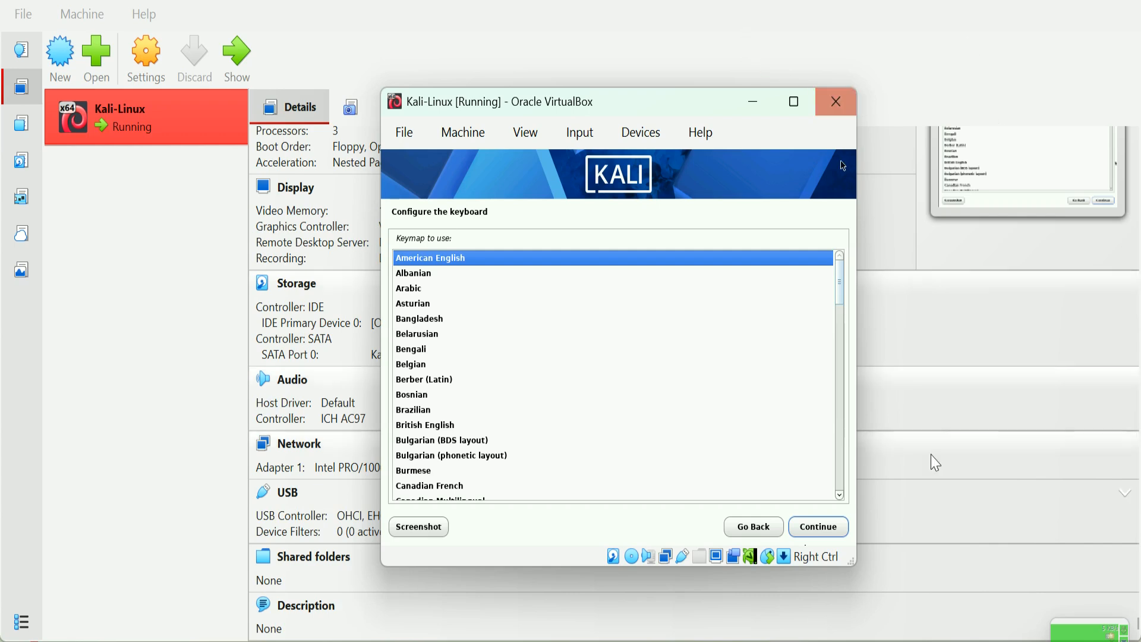
left_click(815, 531)
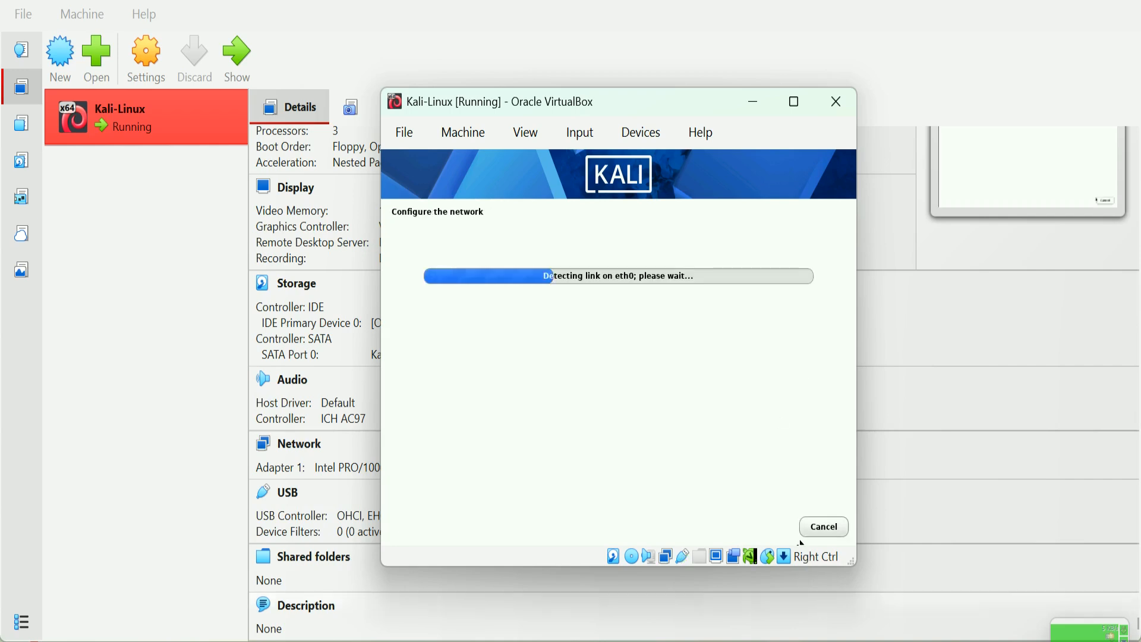
Step: Minimize the recorder toolbar and dismiss the network autoconfiguration failure notice
mouse_move(745, 641)
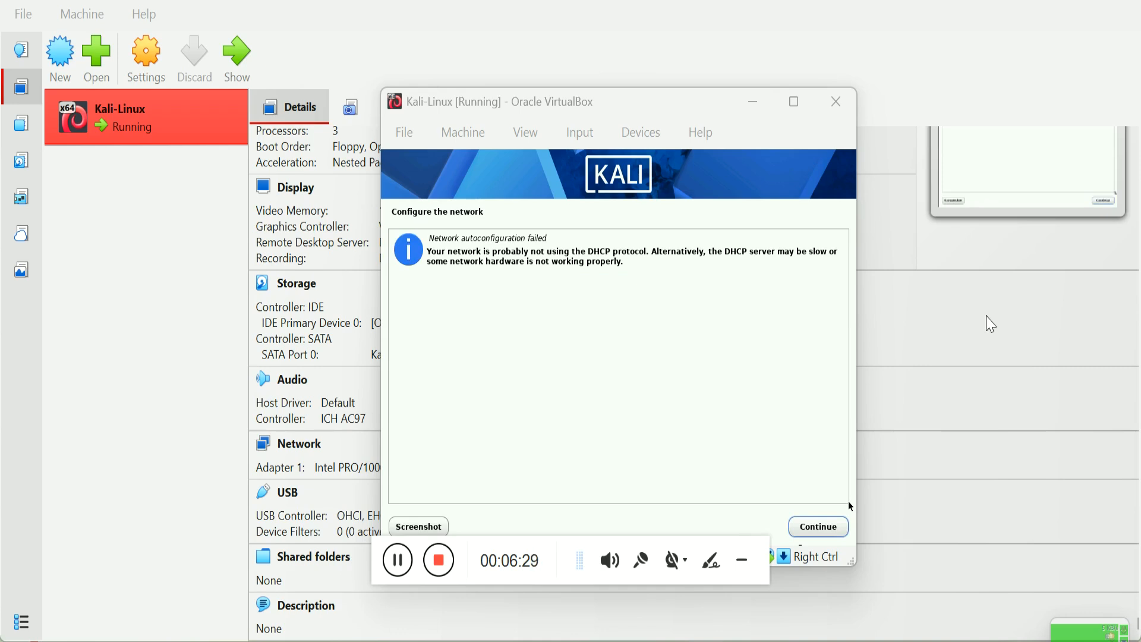
left_click(742, 560)
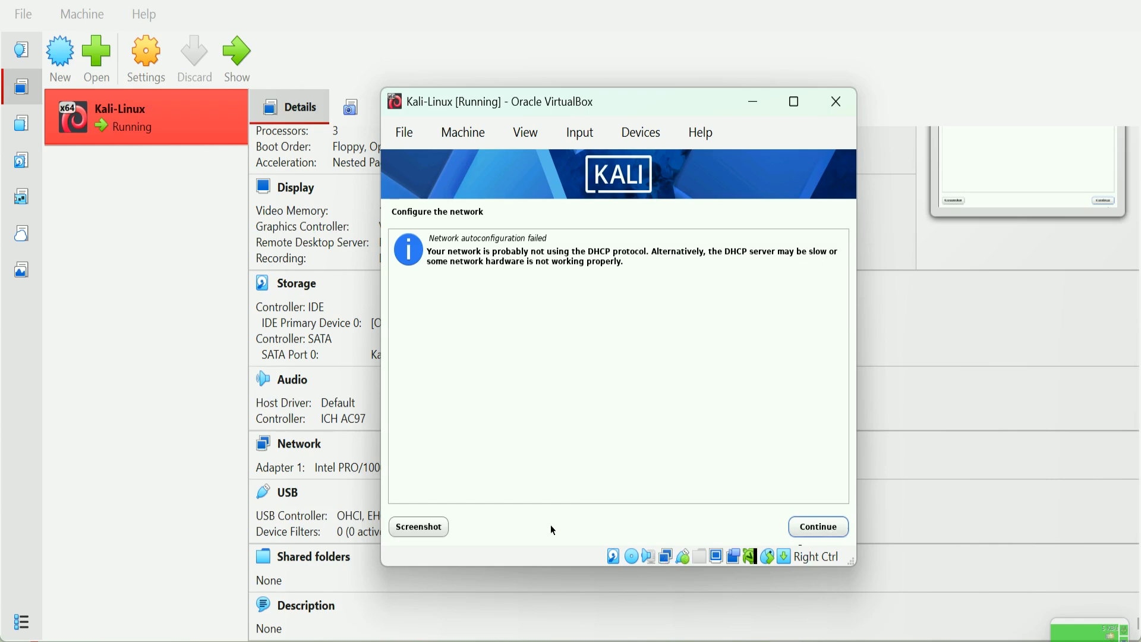
left_click(821, 527)
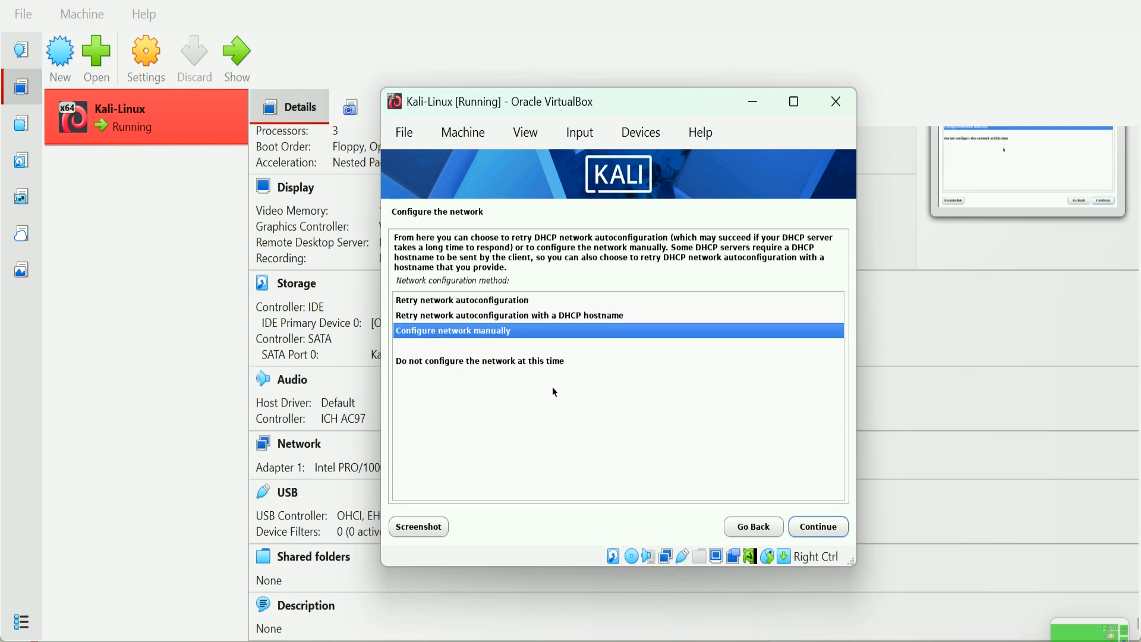
Step: Retry network autoconfiguration and acknowledge its second failure
key("Up")
key("Up")
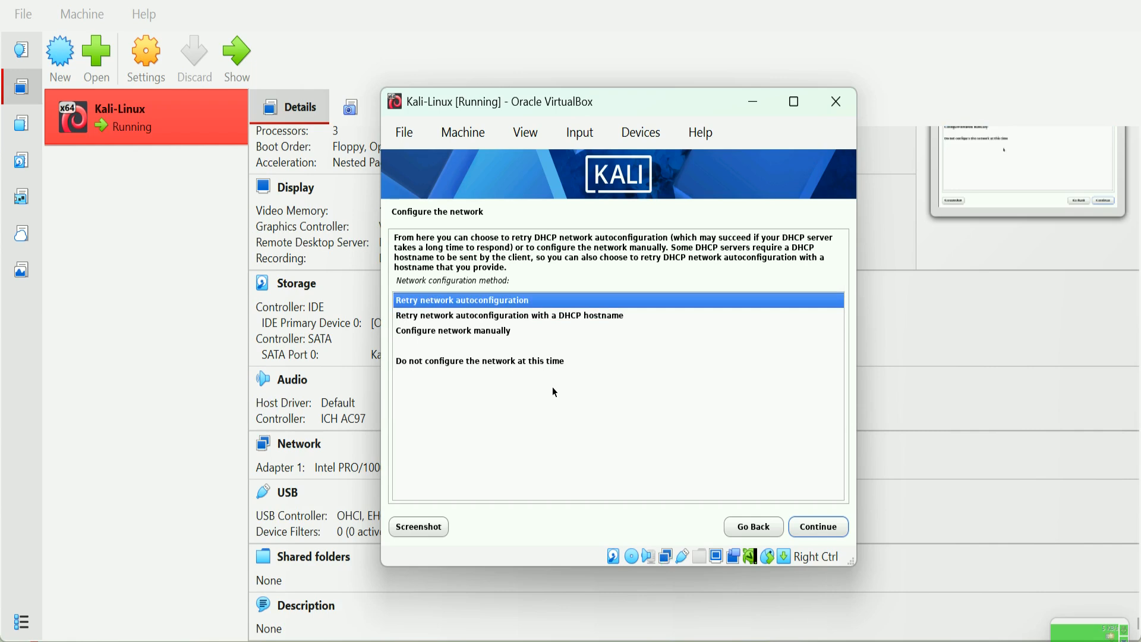
key("Return")
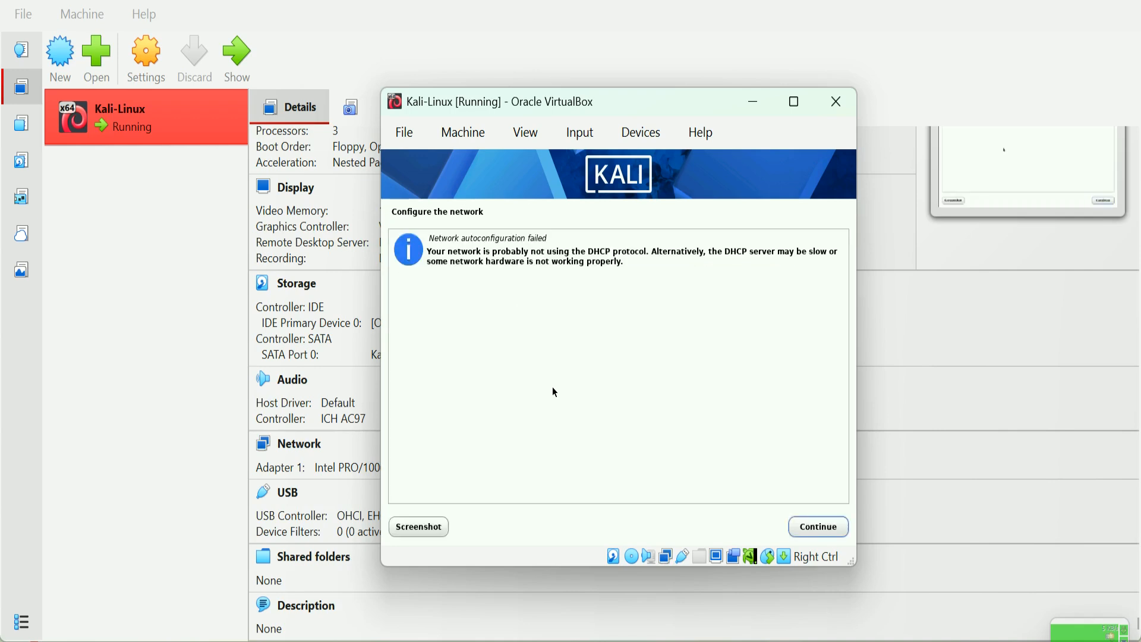
left_click(819, 527)
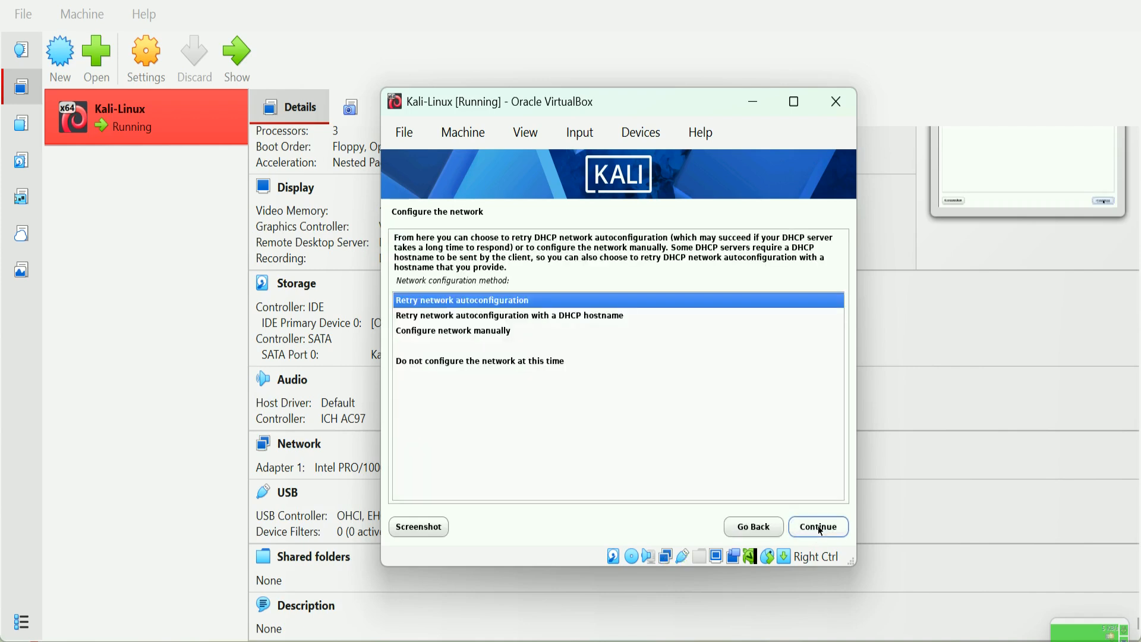
Step: Choose to configure the network manually instead
left_click(574, 317)
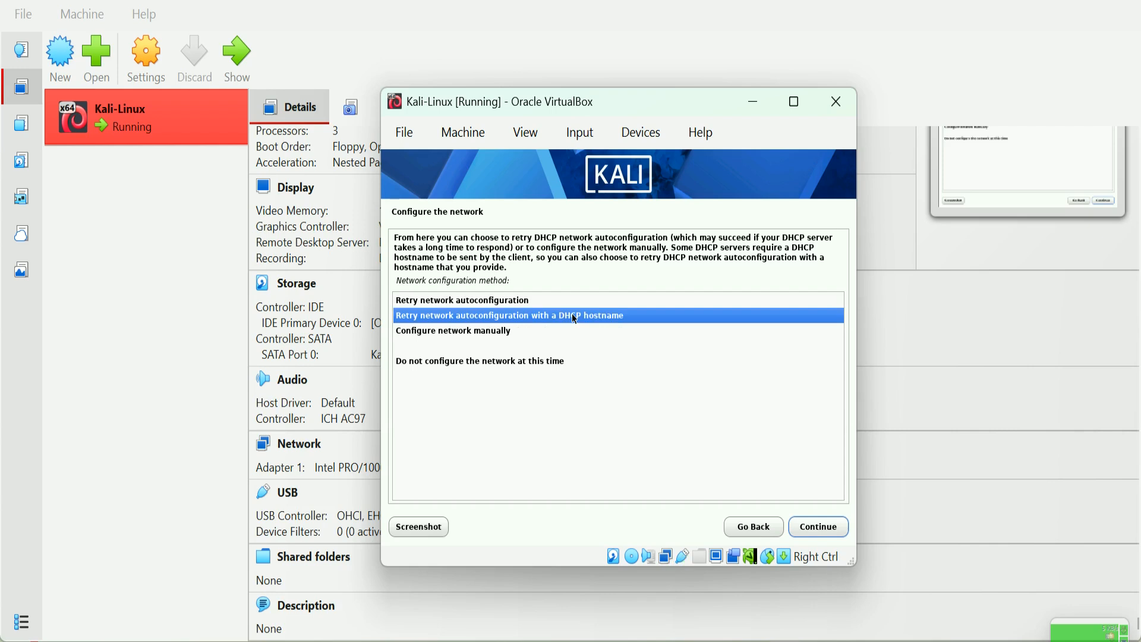
left_click(487, 344)
left_click(504, 331)
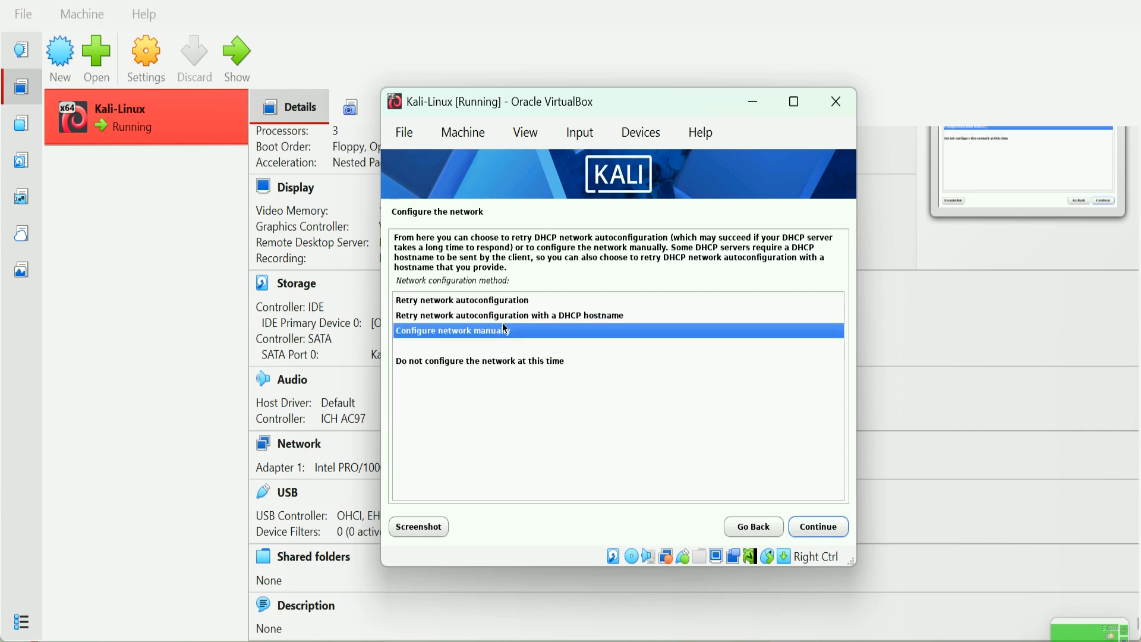
Step: Set IP address 192.168.1.0/24 and accept 192.168.1.1 as gateway and name server
left_click(819, 527)
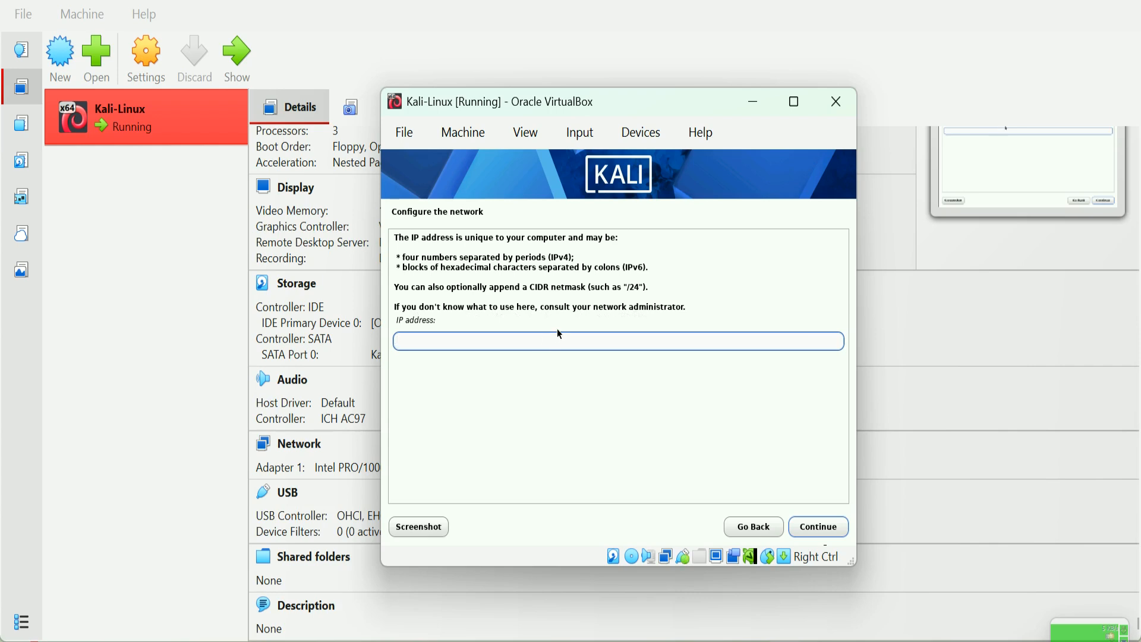
type("192.168.1.0/25")
key("BackSpace")
type("4")
left_click(834, 531)
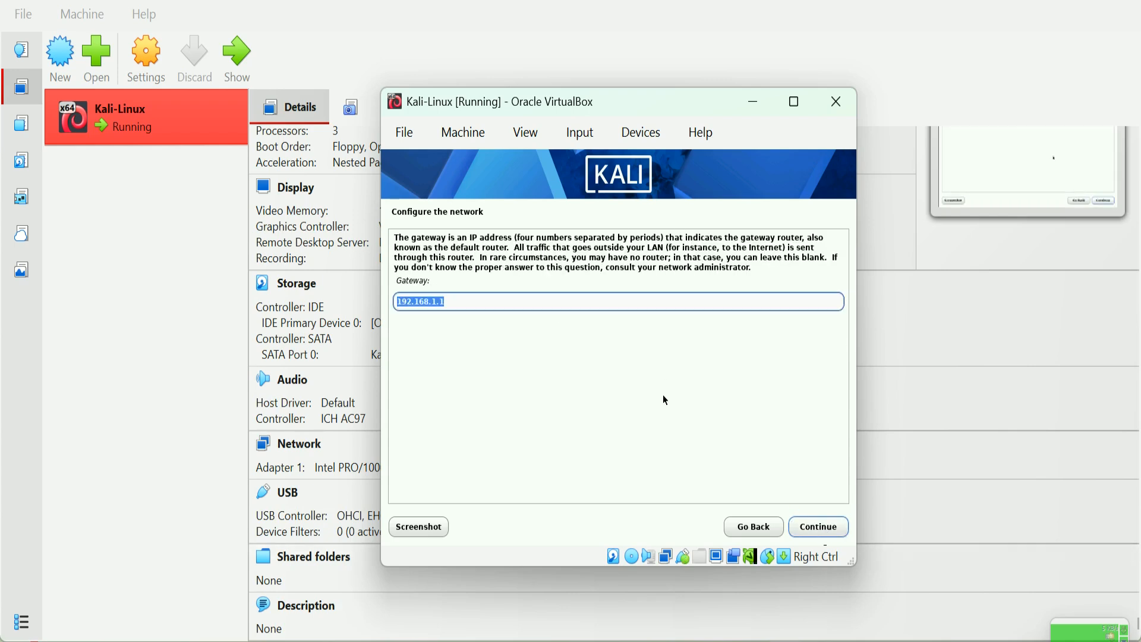
left_click(829, 529)
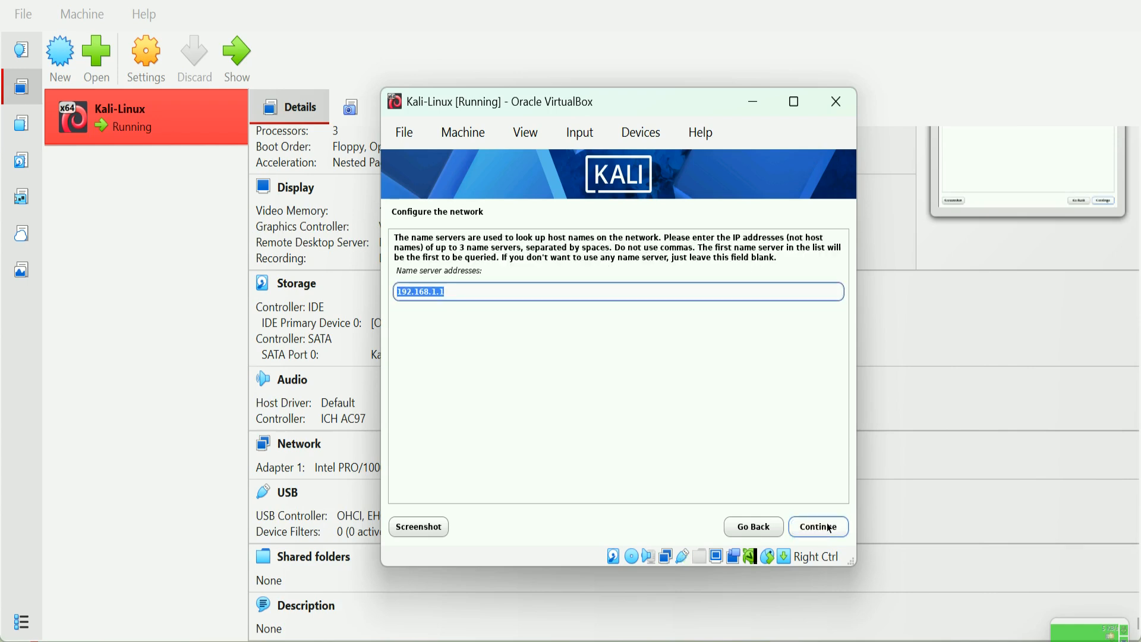
left_click(827, 525)
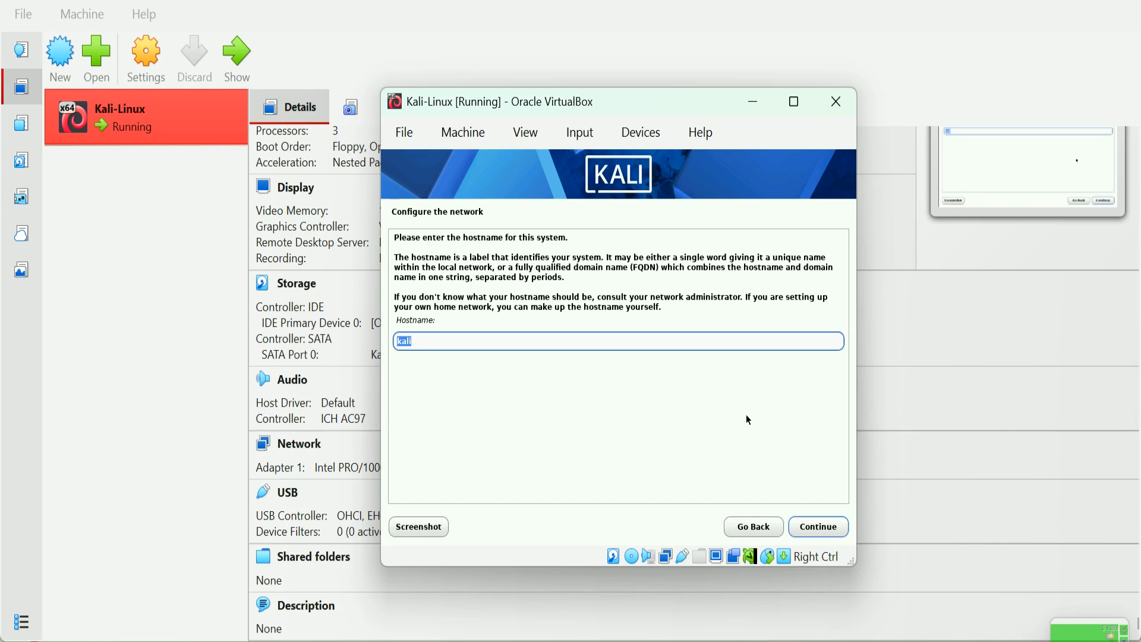
Step: Keep the hostname kali and leave the domain name empty
left_click(713, 640)
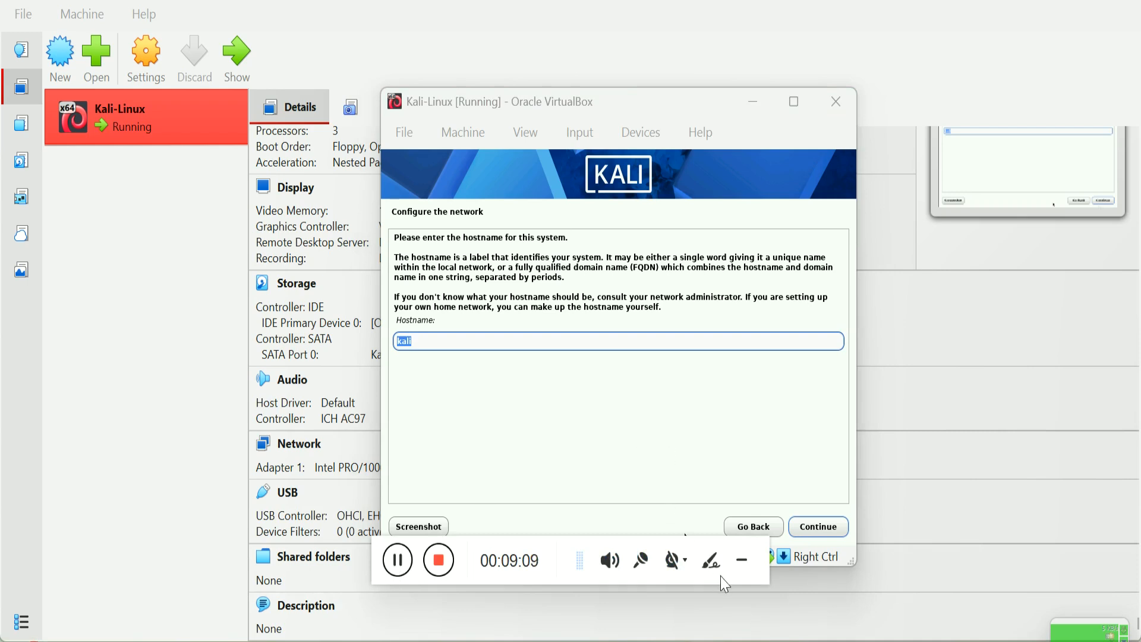
left_click(742, 559)
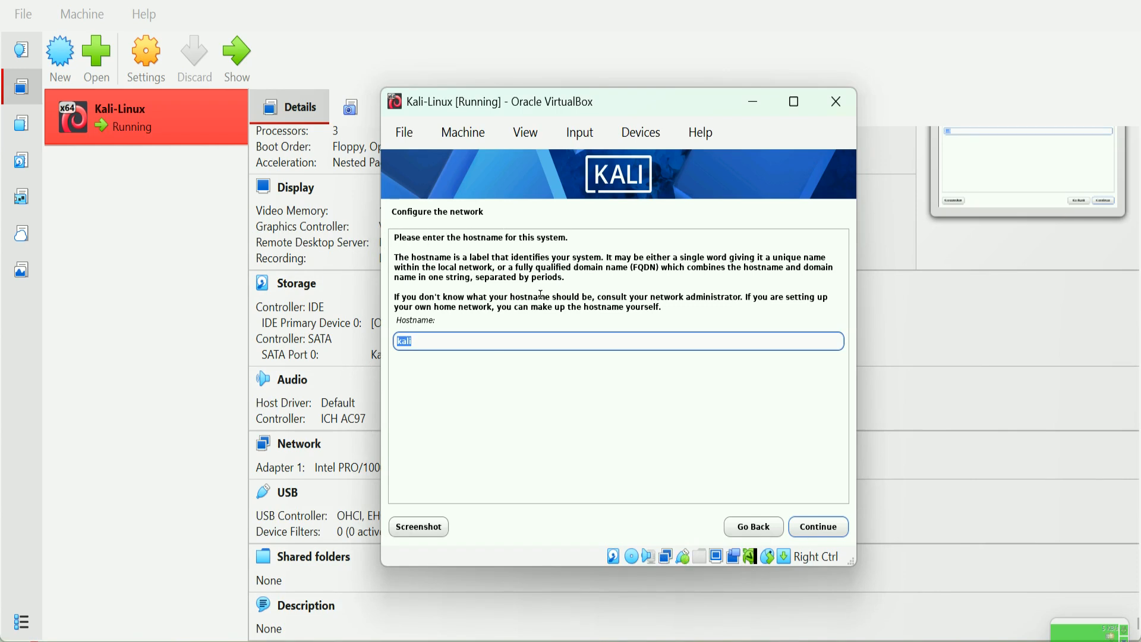
left_click(817, 529)
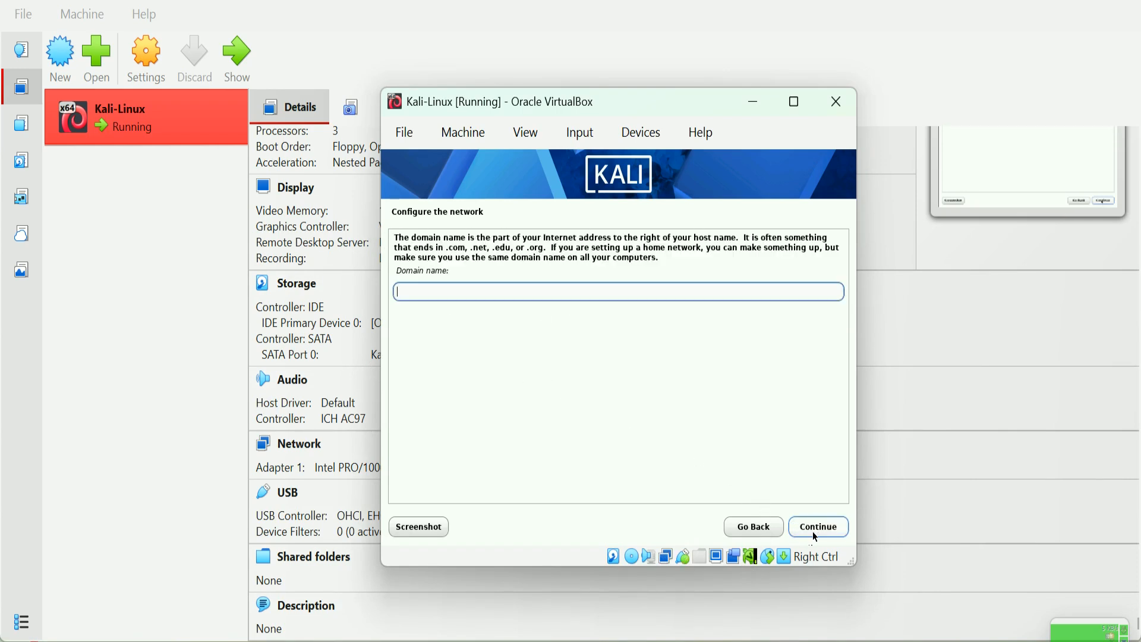
left_click(821, 530)
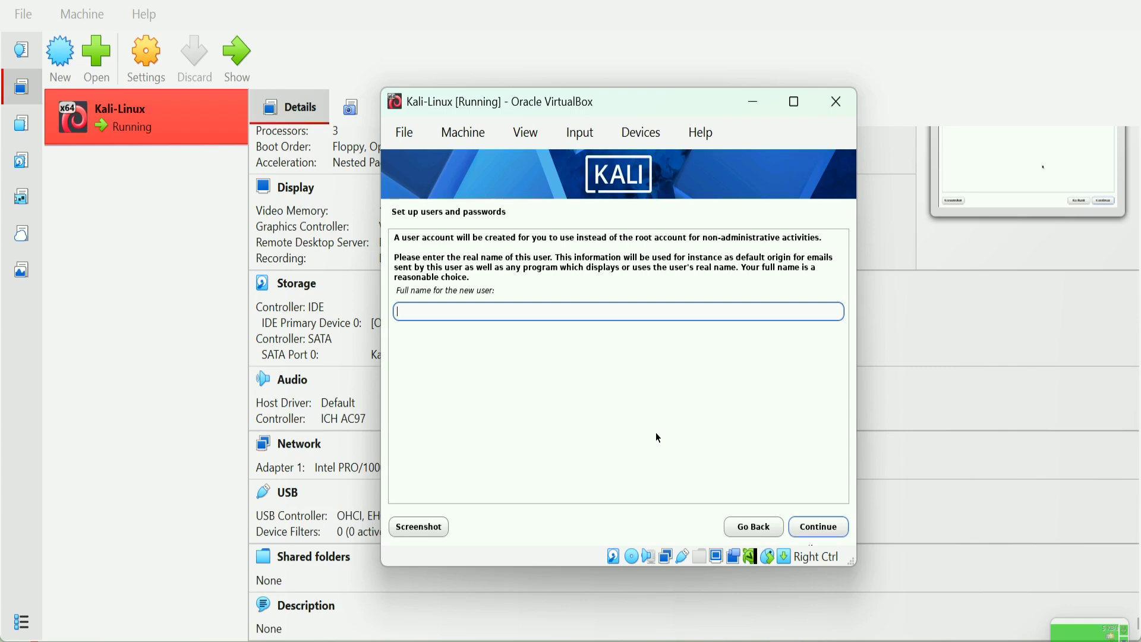
Step: Enter the new user's full name and keep the suggested username
type("Ethical Being")
left_click(807, 530)
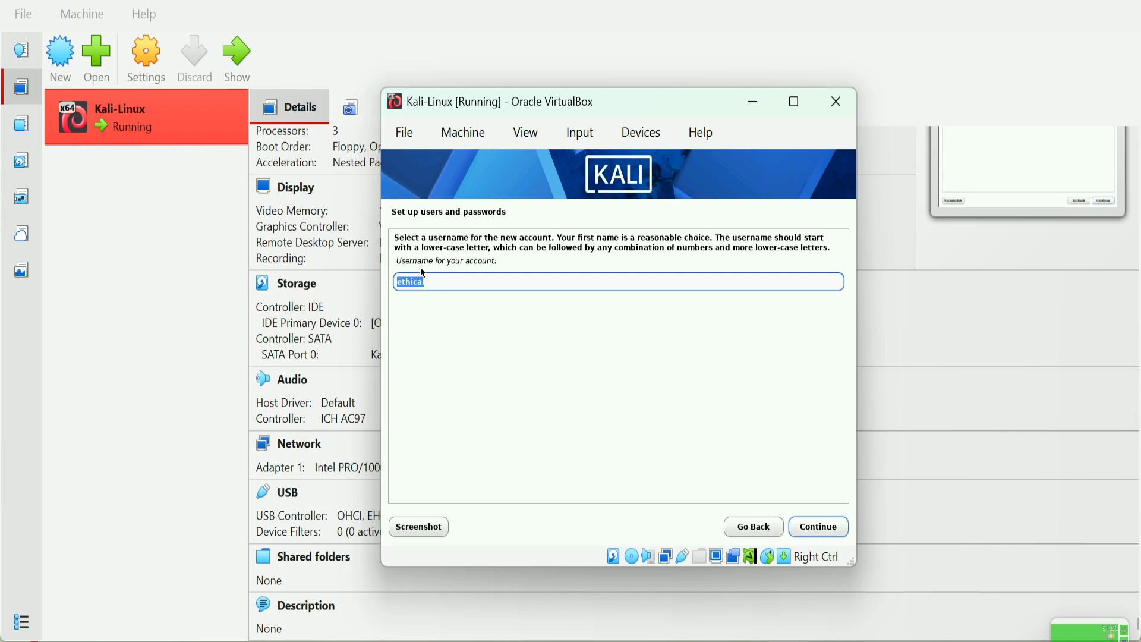
left_click(435, 283)
type("0")
key("BackSpace")
left_click(825, 525)
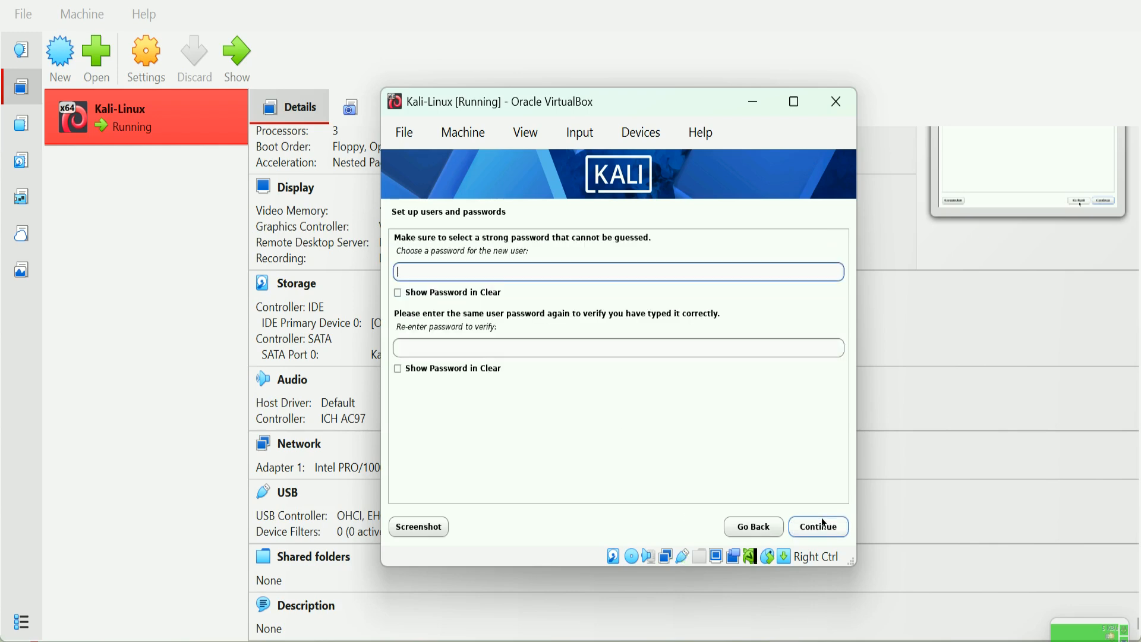
Step: Enter and confirm the user's three-character password
type("e")
key("BackSpace")
type("•••")
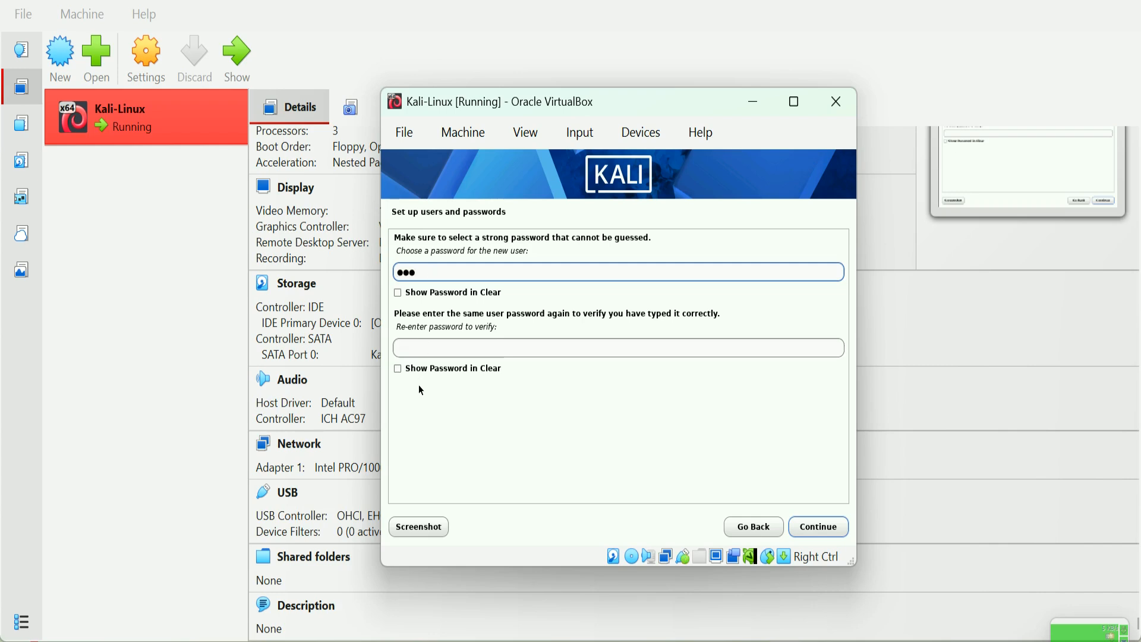
left_click(423, 347)
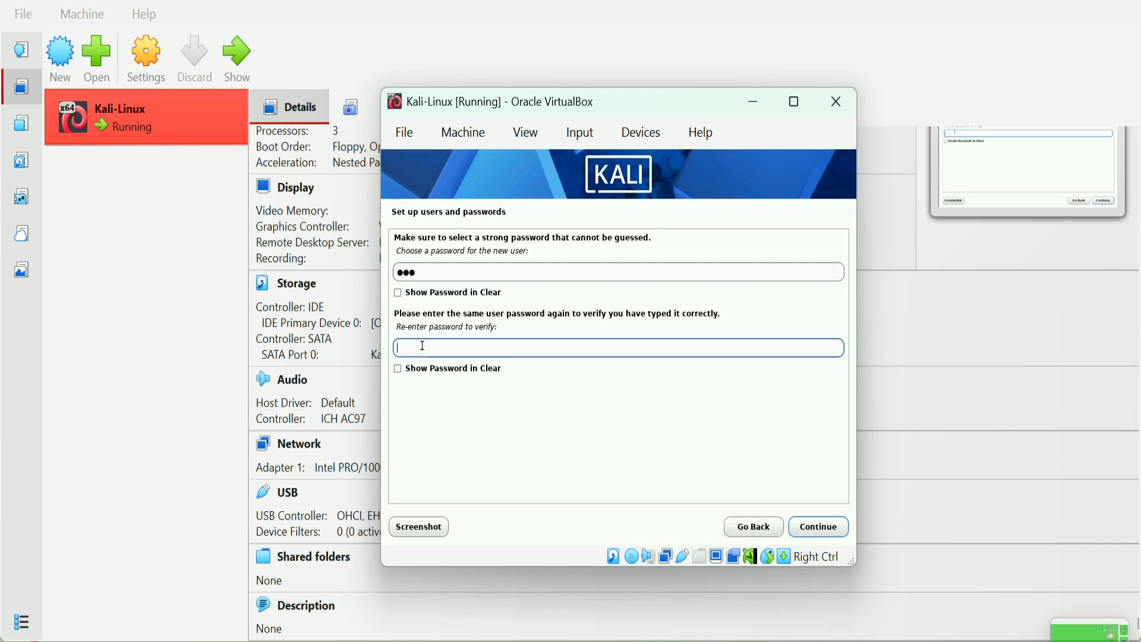
type("•••")
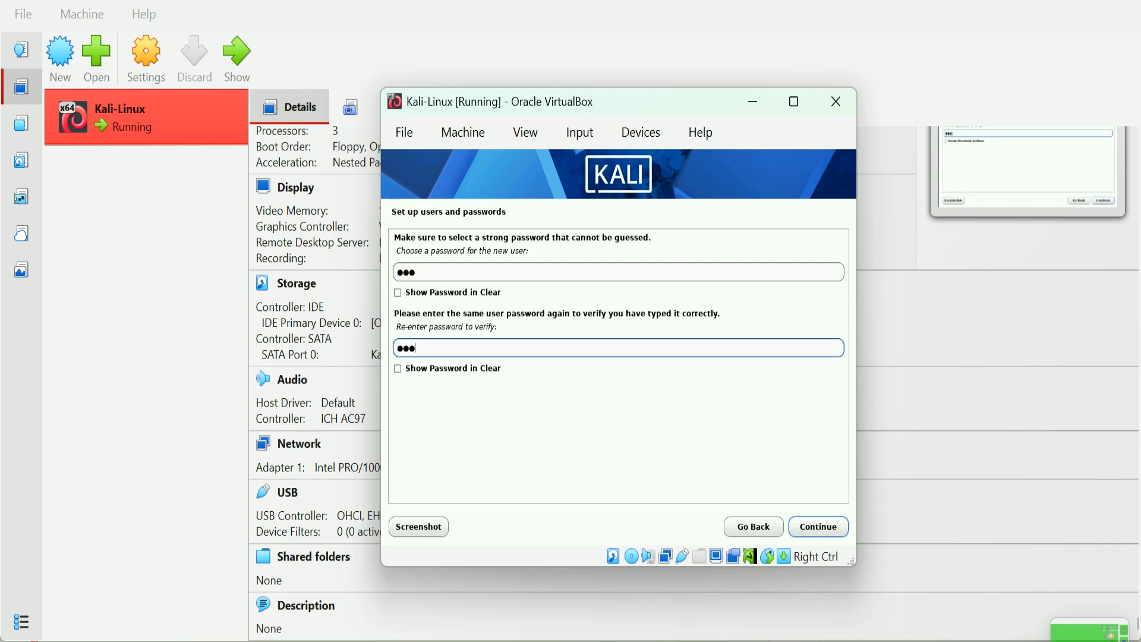
left_click(817, 529)
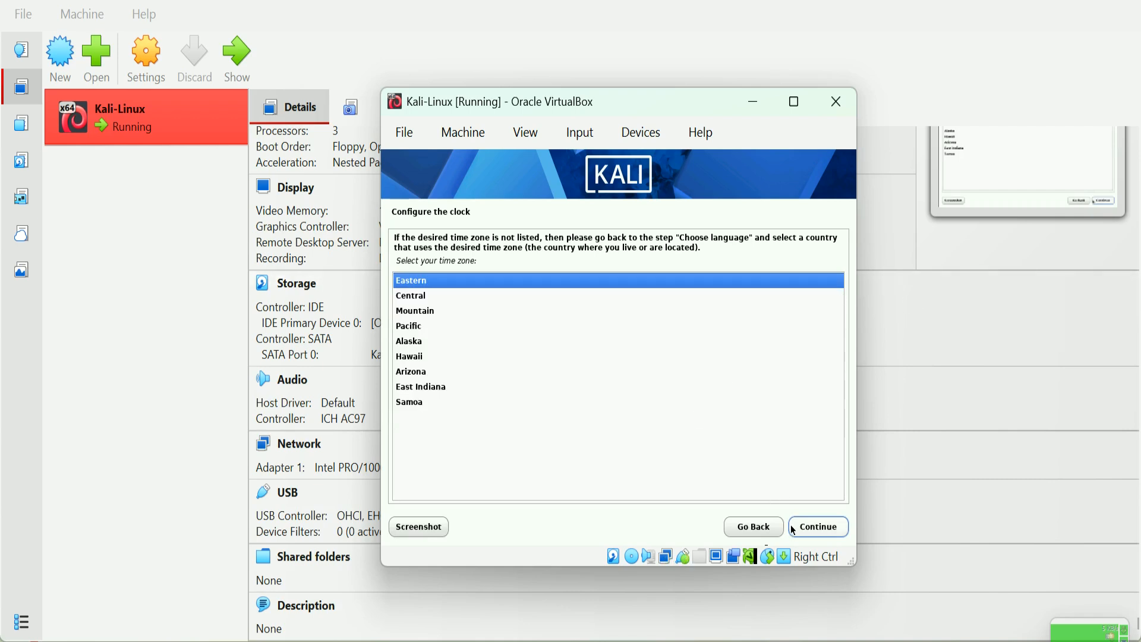
Step: Accept Eastern as the time zone
left_click(826, 529)
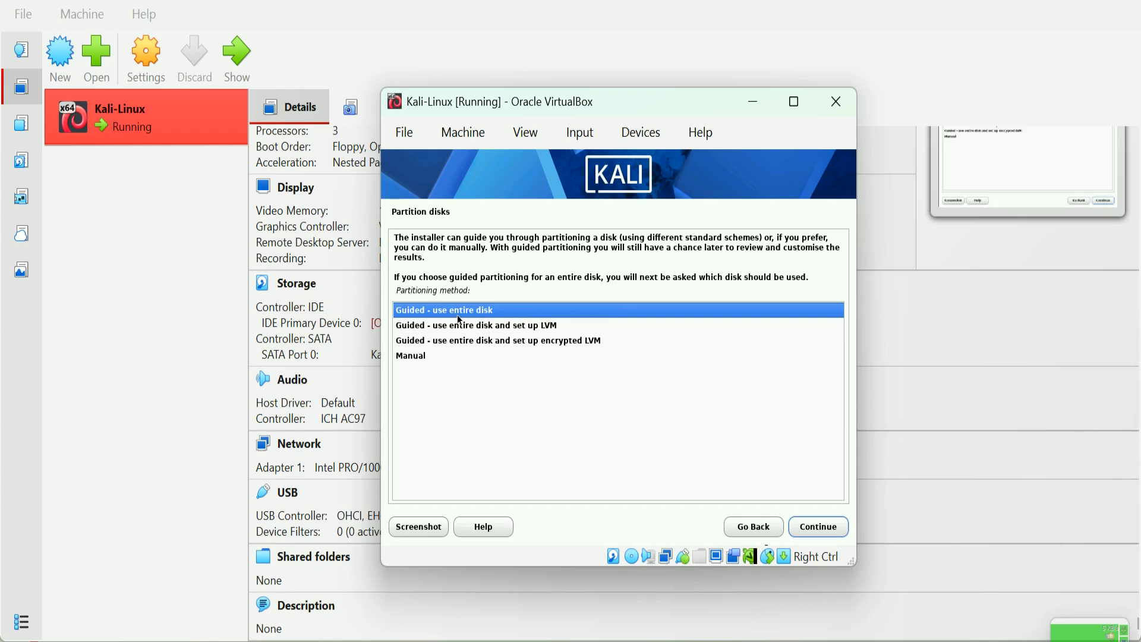
Step: Use guided partitioning on the whole 26.8 GB disk with all files in one partition
left_click(822, 528)
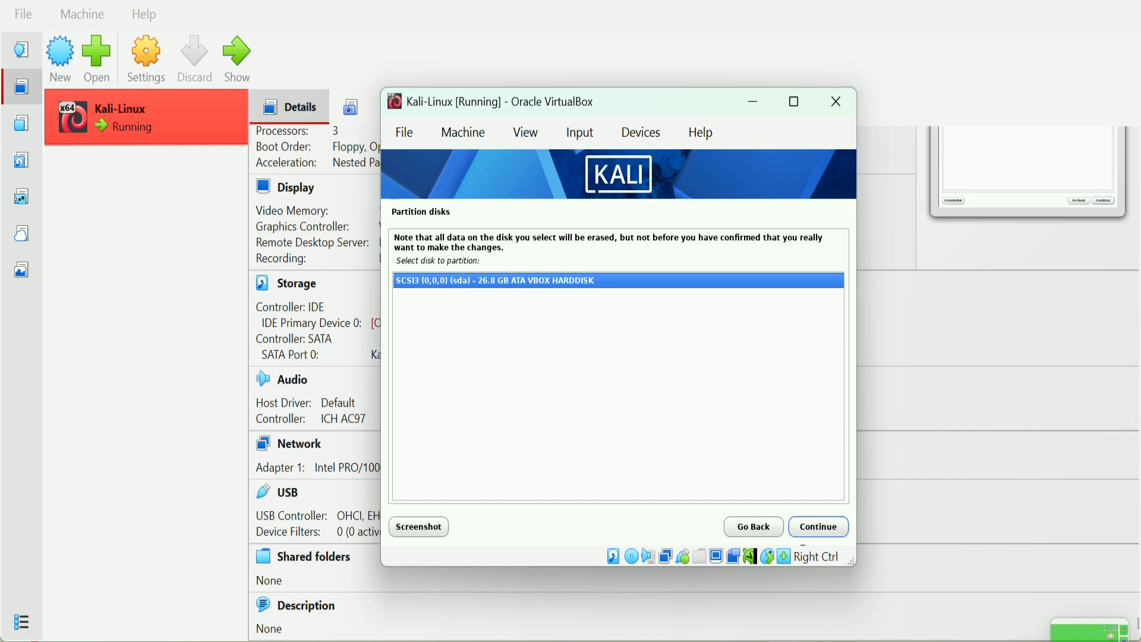
left_click(819, 525)
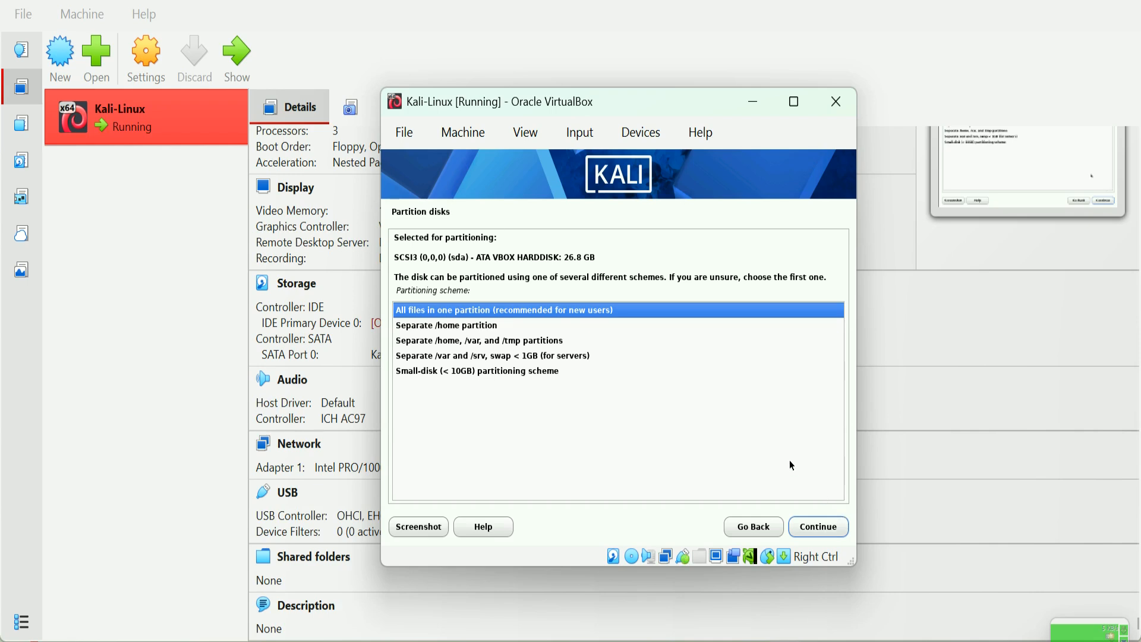
left_click(818, 527)
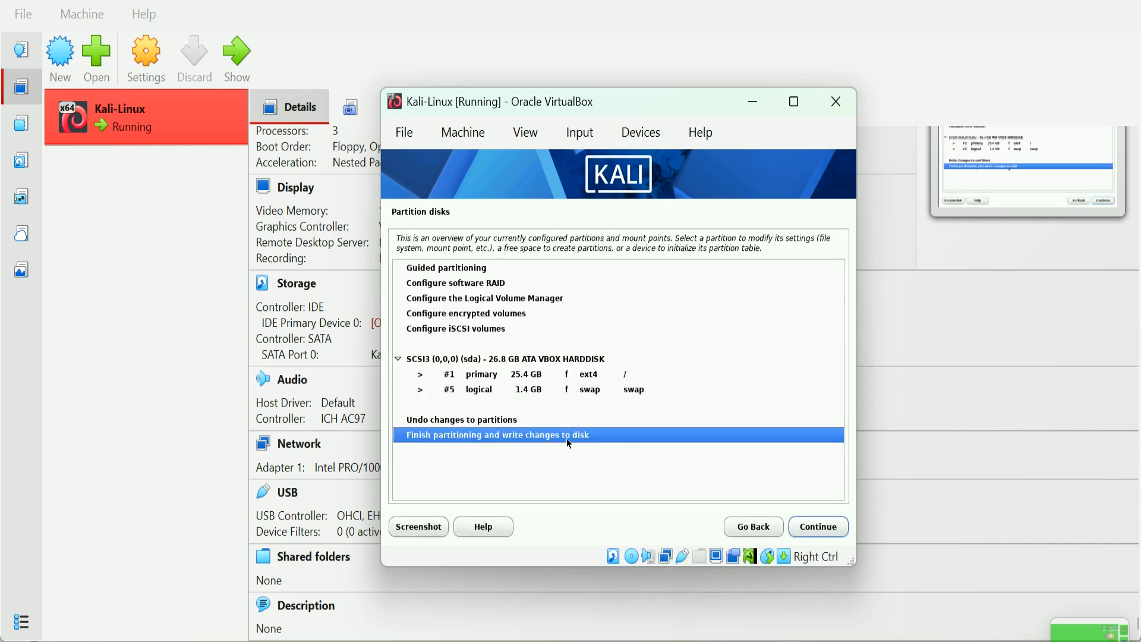
Step: Finish partitioning and confirm writing the changes to disk
left_click(813, 527)
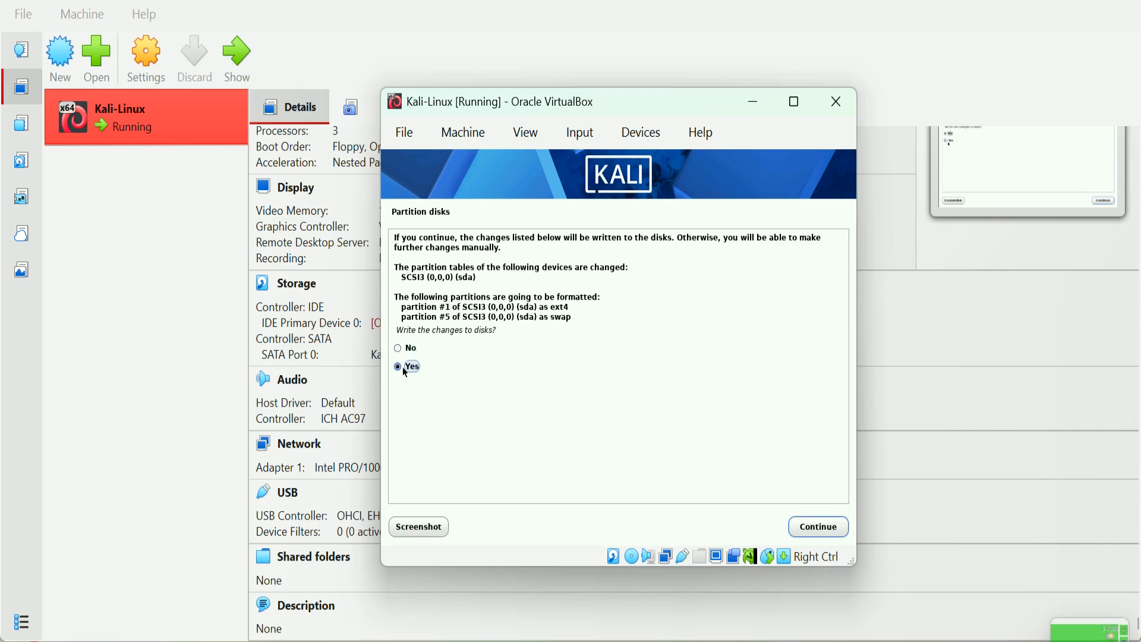
left_click(815, 533)
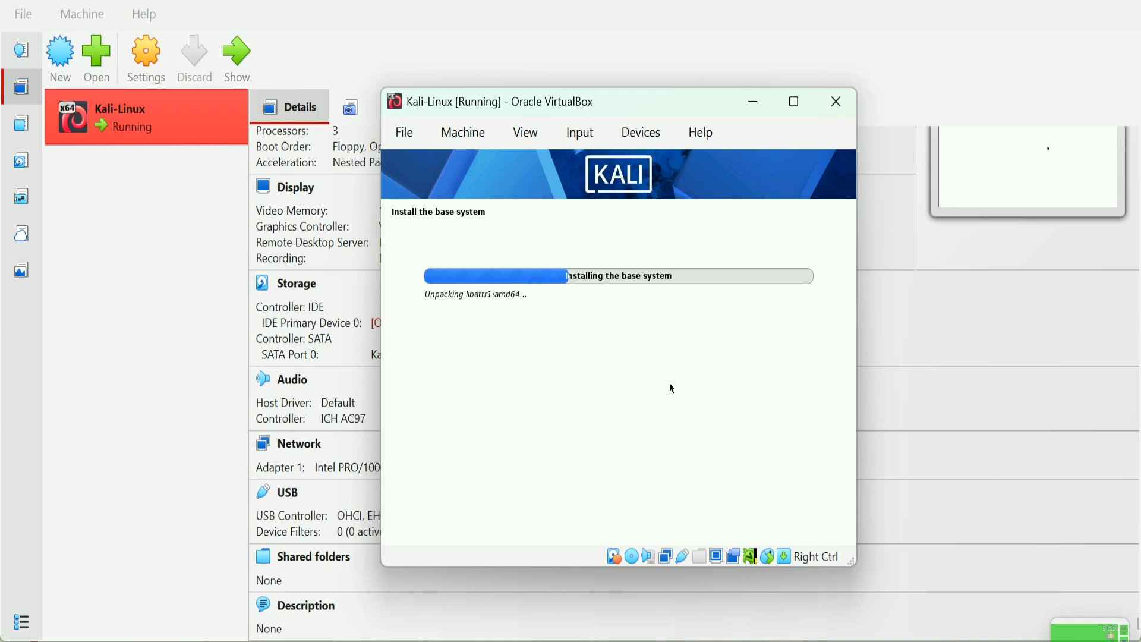
Step: Wait for the base system install to finish and reach Software selection
left_click(707, 638)
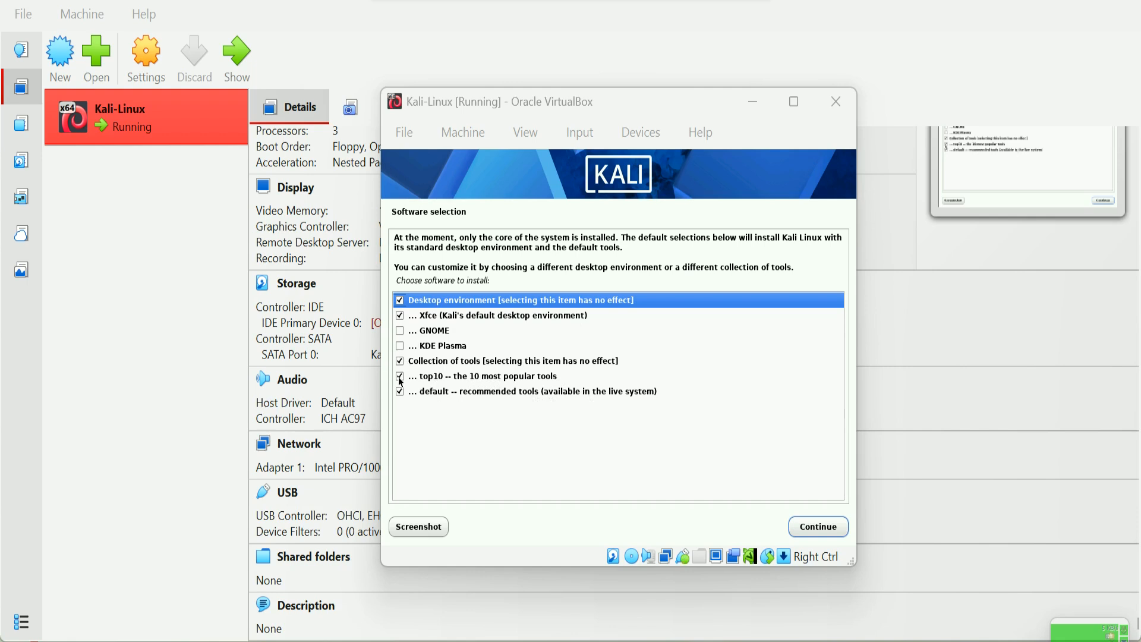
Step: Accept the default software selection: Xfce desktop, top10 and default tools
left_click(817, 527)
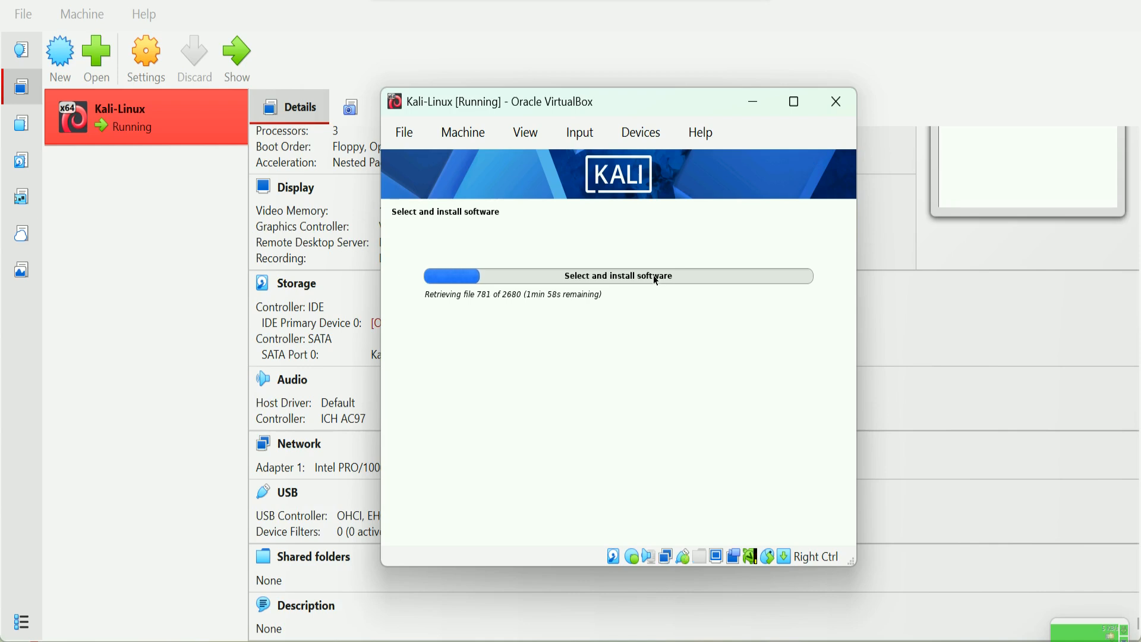
Step: Wait for software installation to finish until the GRUB boot loader prompt appears
left_click(555, 2)
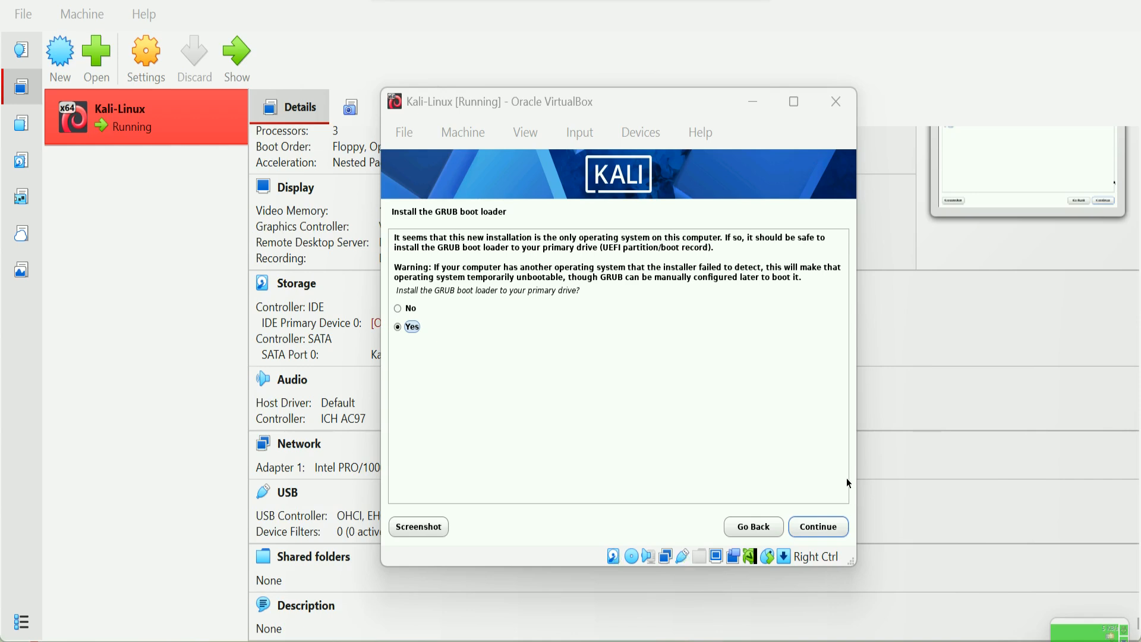
Step: Agree to install GRUB and put the boot loader on /dev/sda
left_click(830, 525)
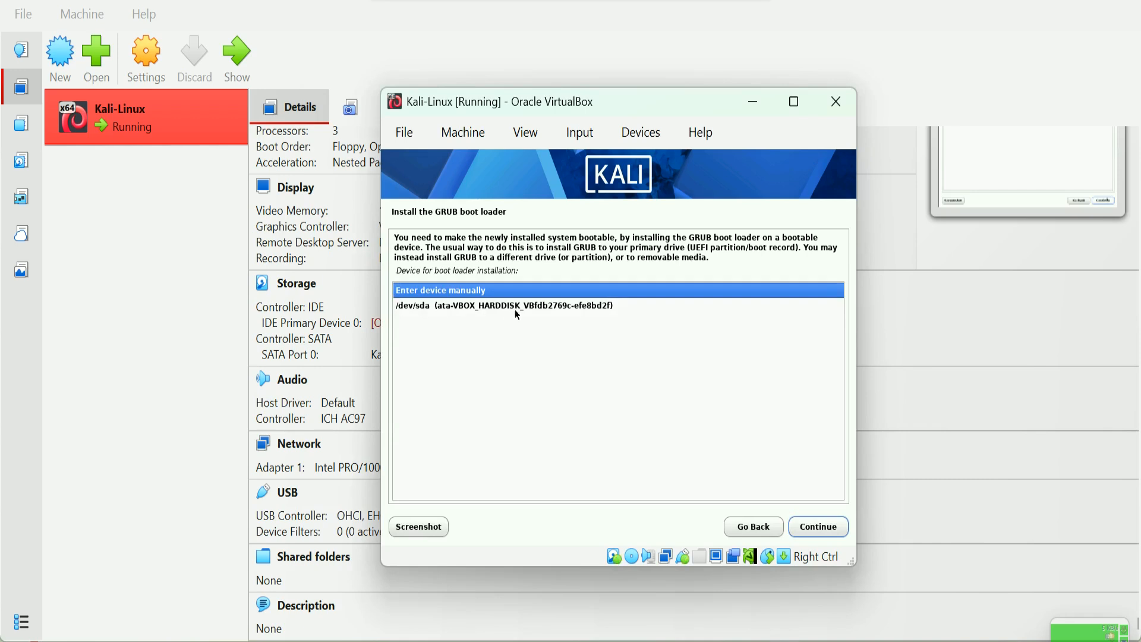
left_click(539, 311)
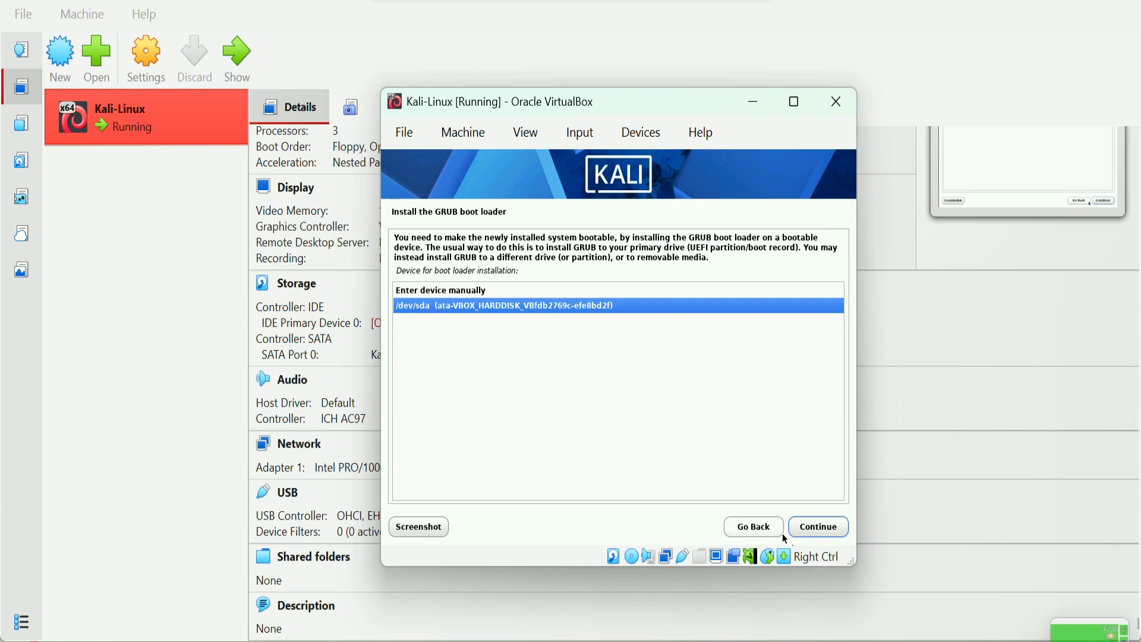
left_click(836, 530)
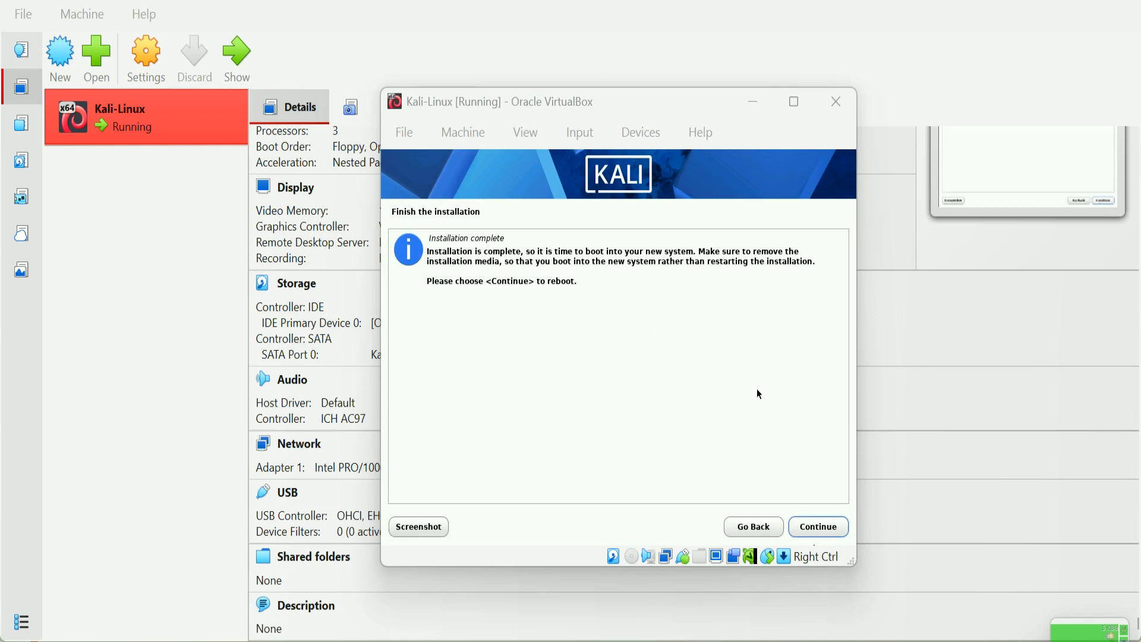
Step: Finish the Kali installation so the VM reboots into the installed system
left_click(829, 528)
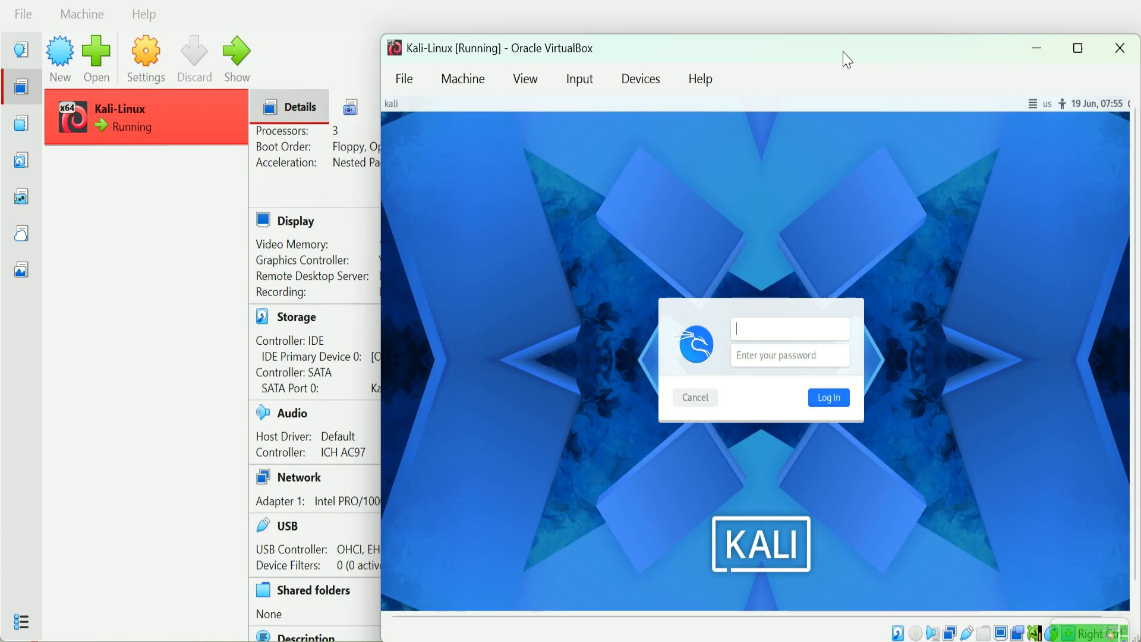
Step: Move the VM window left and log in to Kali with the user's username and password
left_click_drag(848, 60, 660, 48)
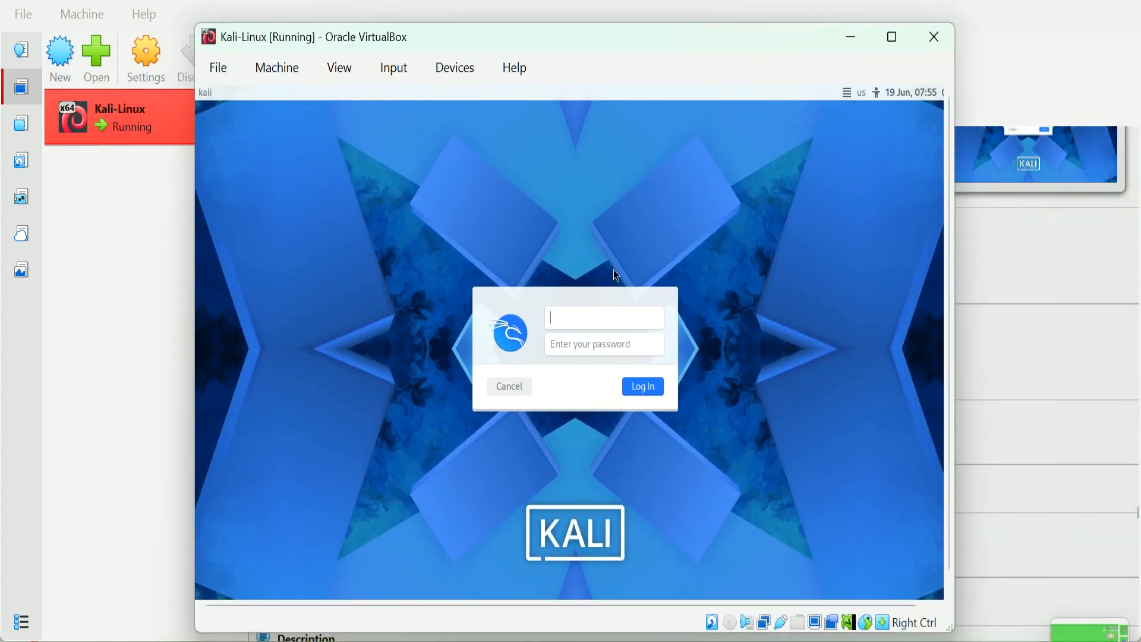
type("ethical")
key("Tab")
type("123")
key("Return")
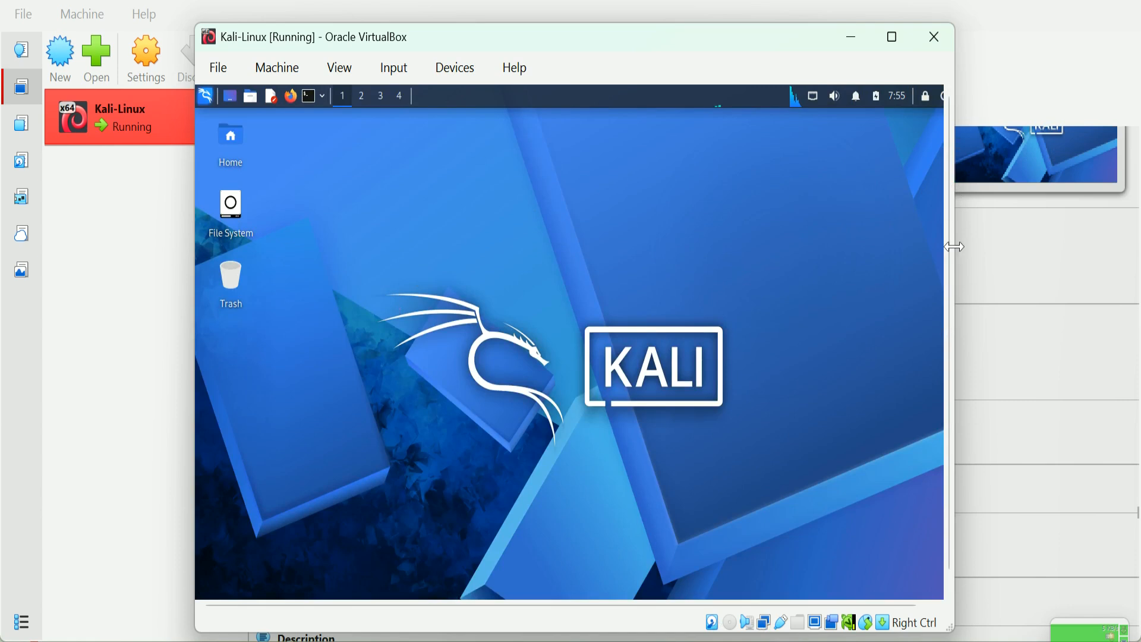
Step: In Desktop settings, set the wallpaper to kali-hack.jpg after trying Kali Purple and kali-net, then close
right_click(736, 291)
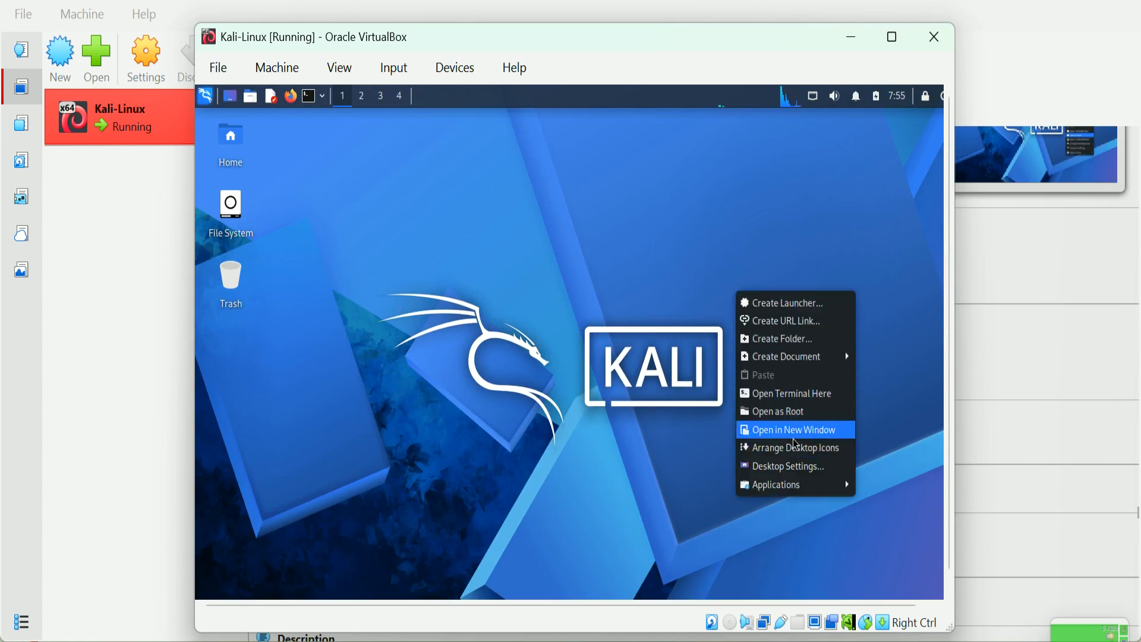
left_click(788, 467)
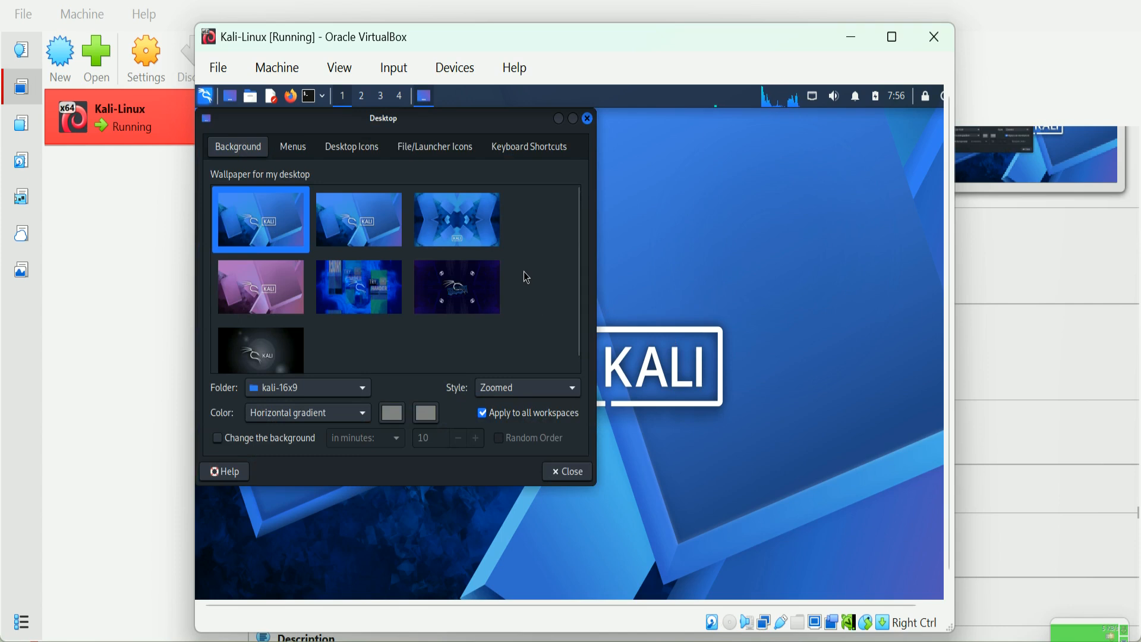
scroll(523, 272, "down", 1)
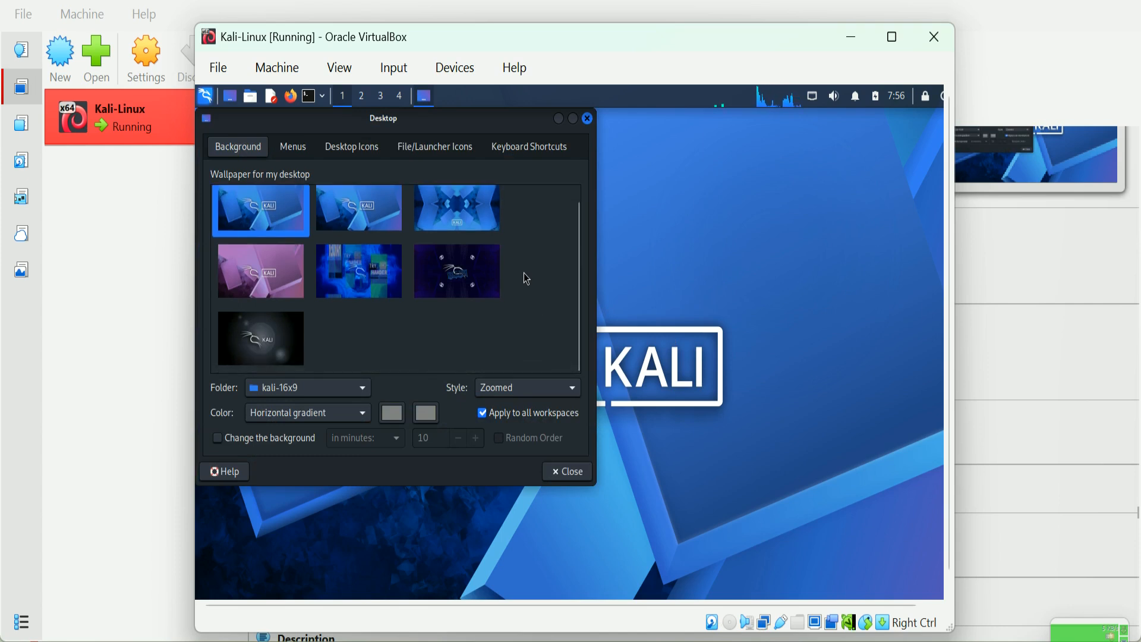
scroll(523, 290, "up", 1)
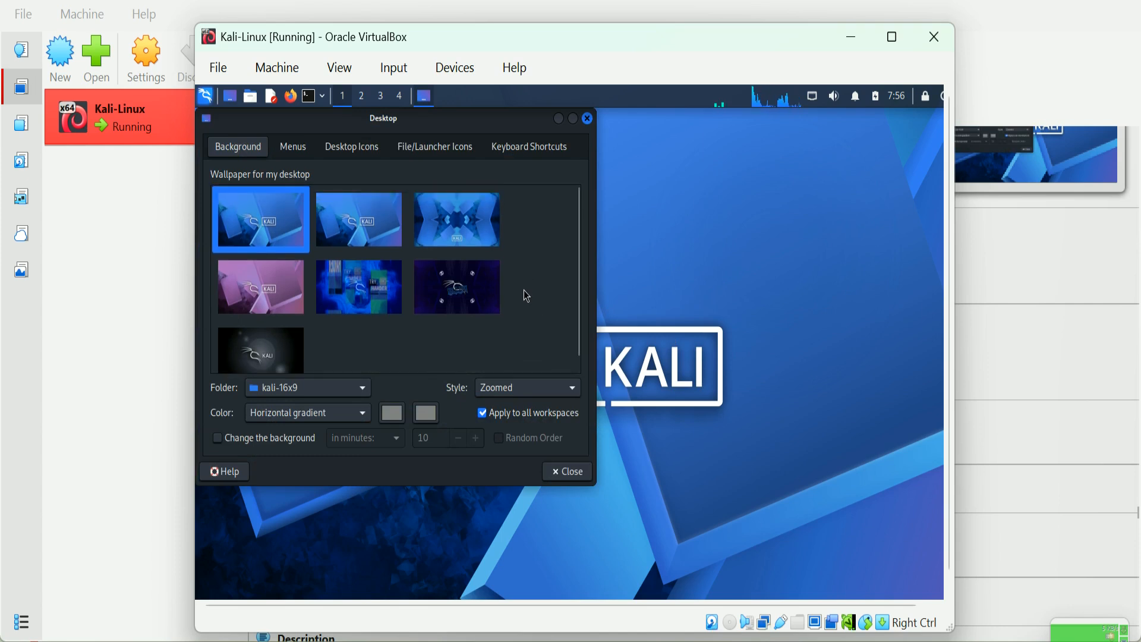
left_click(260, 297)
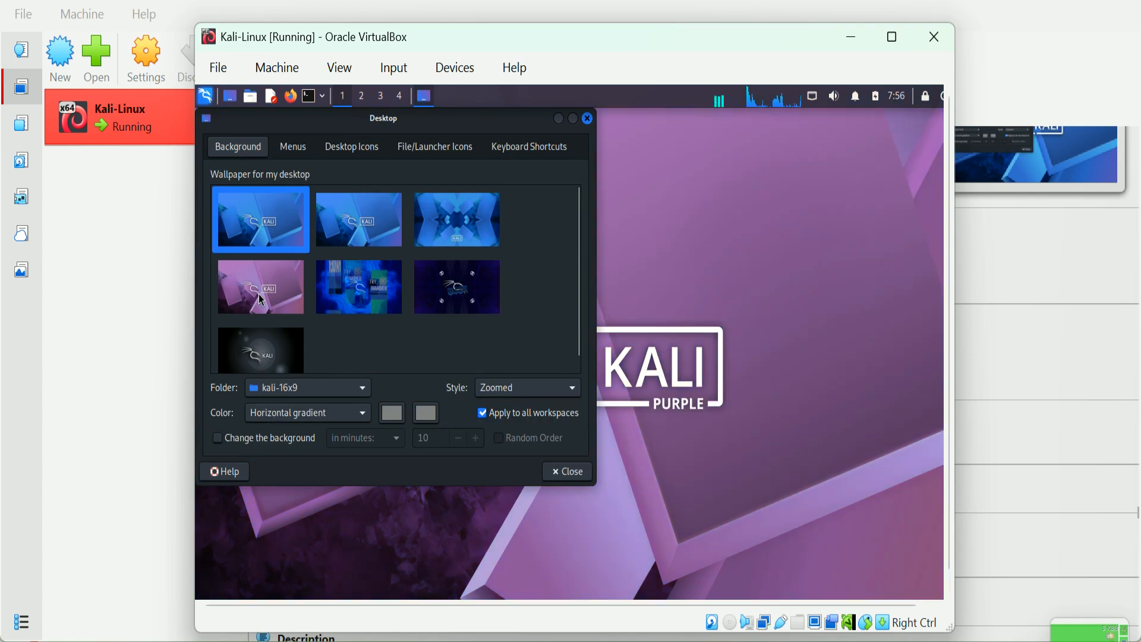
left_click(279, 342)
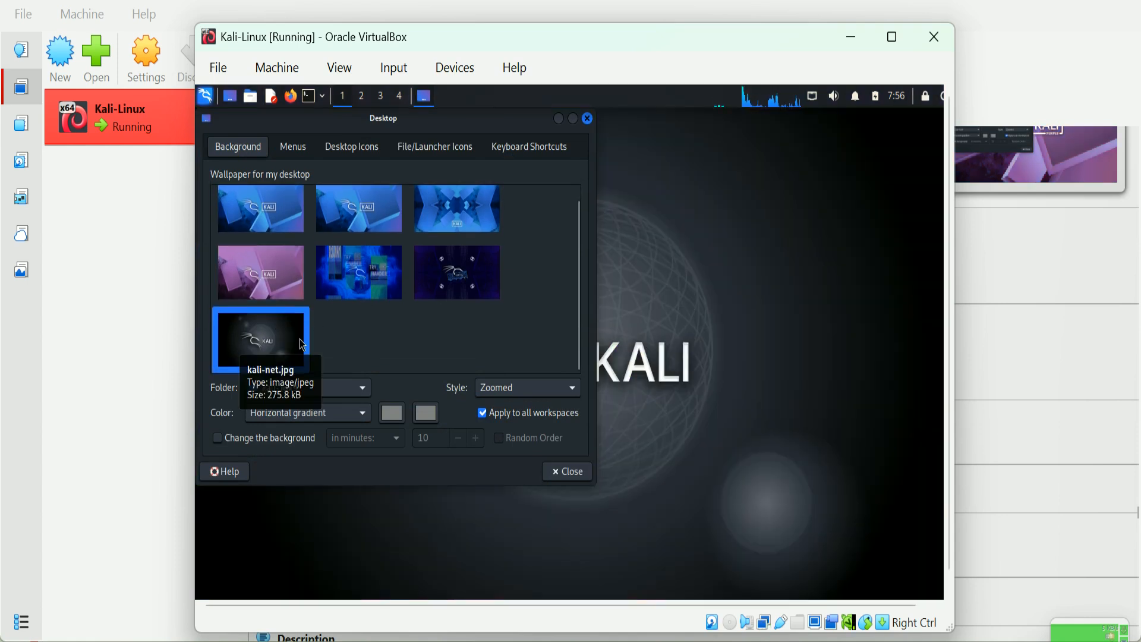
left_click(455, 295)
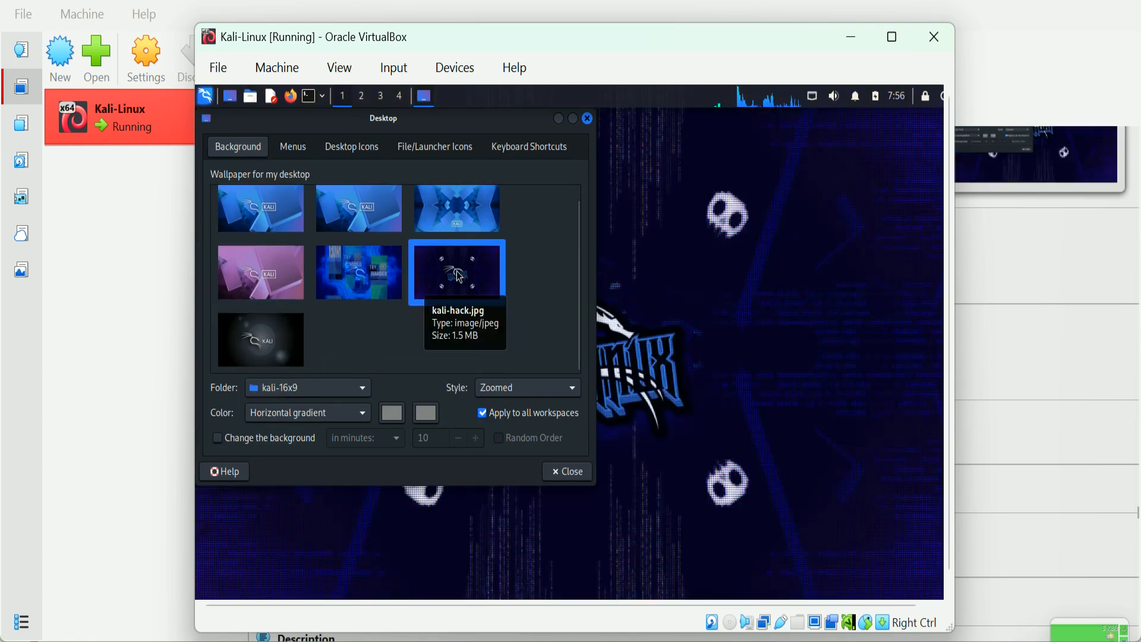
left_click(562, 479)
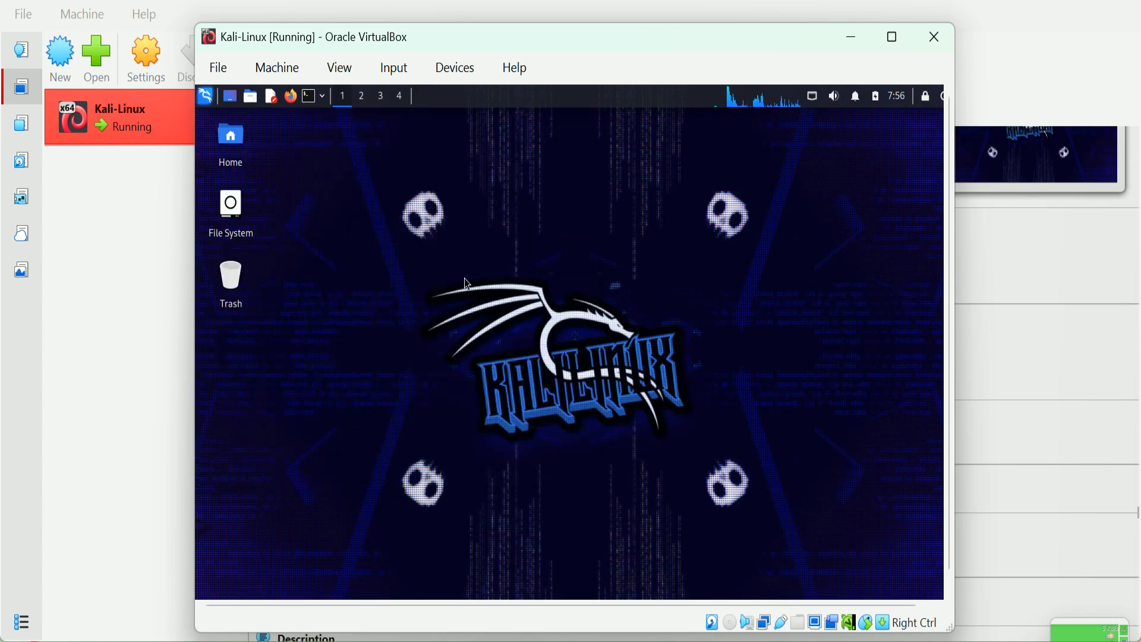
Step: Open a terminal with enlarged text, run sudo apt update with the password, and maximize the VM window
left_click(310, 99)
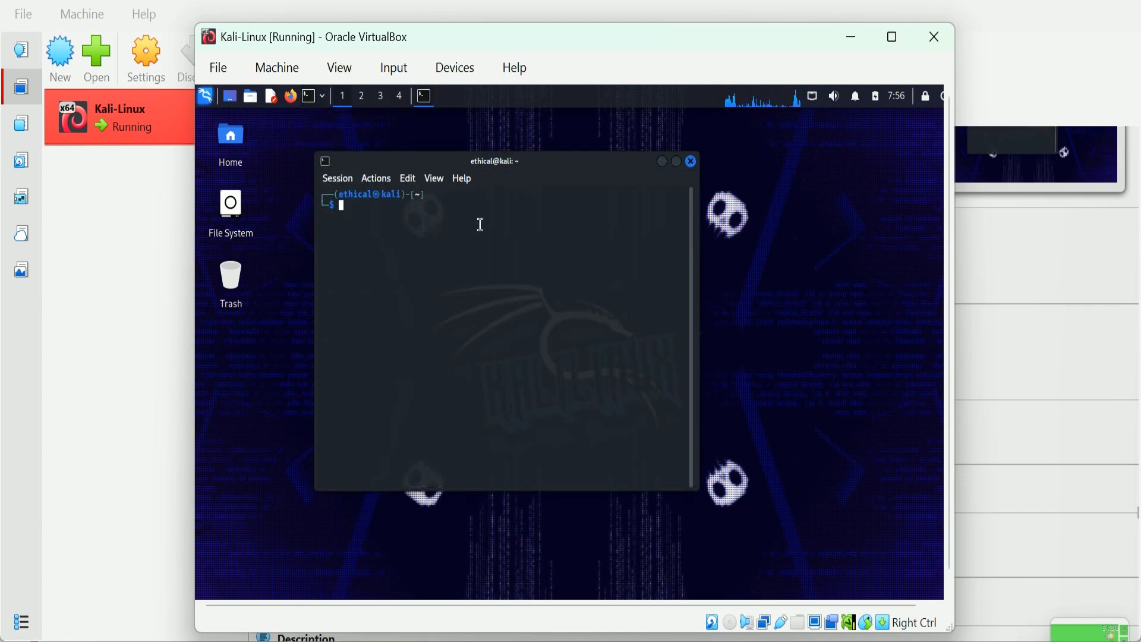
key("ctrl+plus")
key("ctrl+plus")
key("ctrl+plus")
key("ctrl+plus")
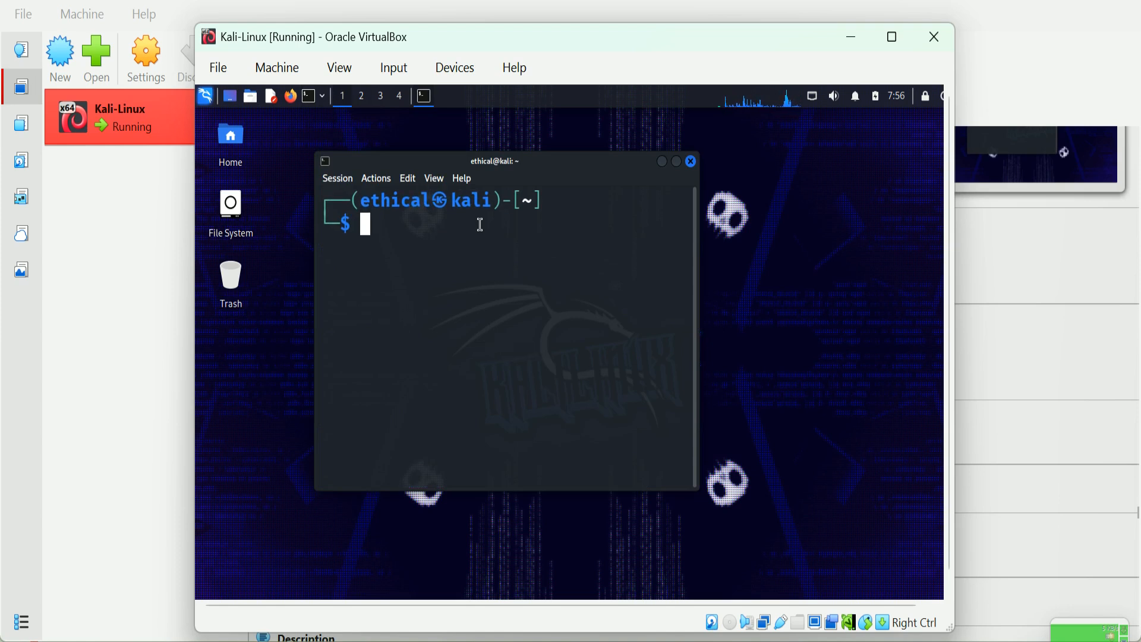
type("sudo ")
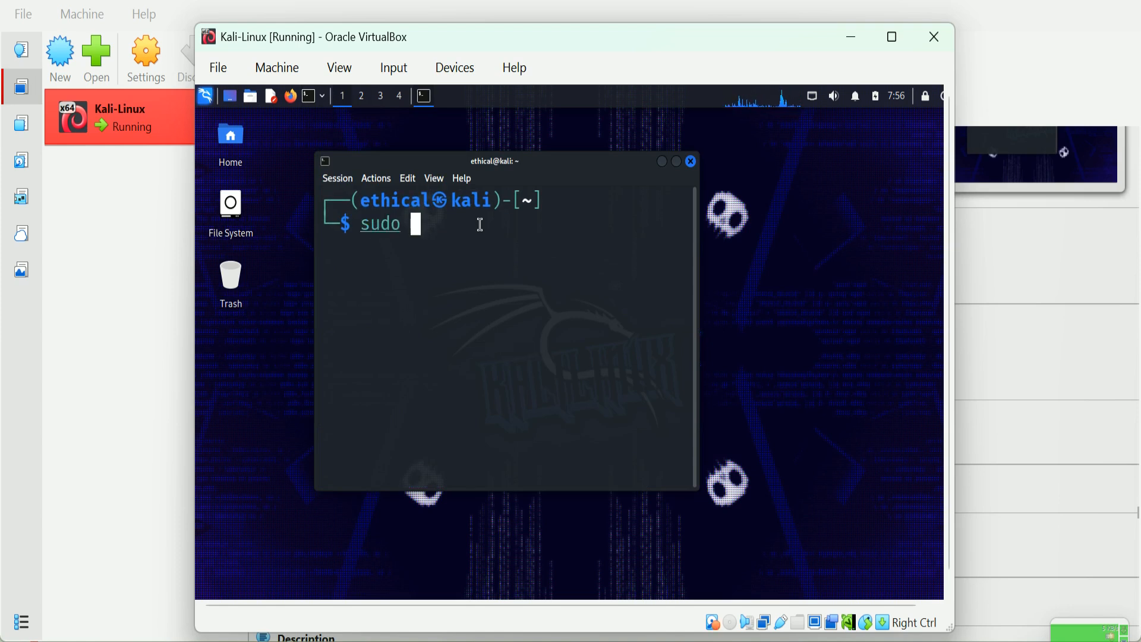
type("apt ")
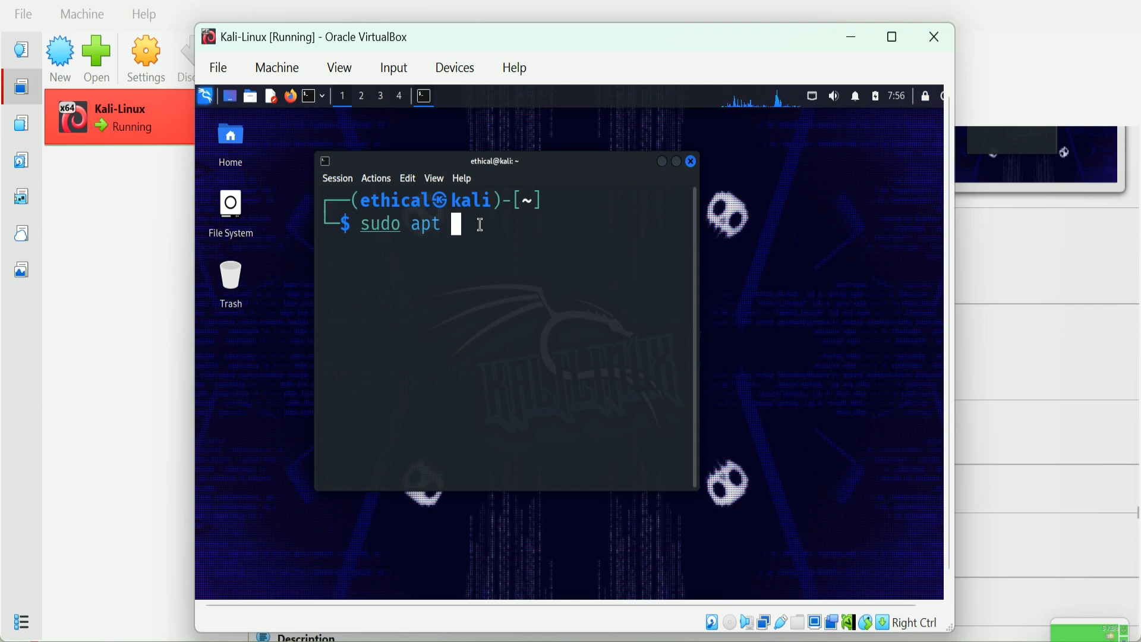
type("update")
key("Return")
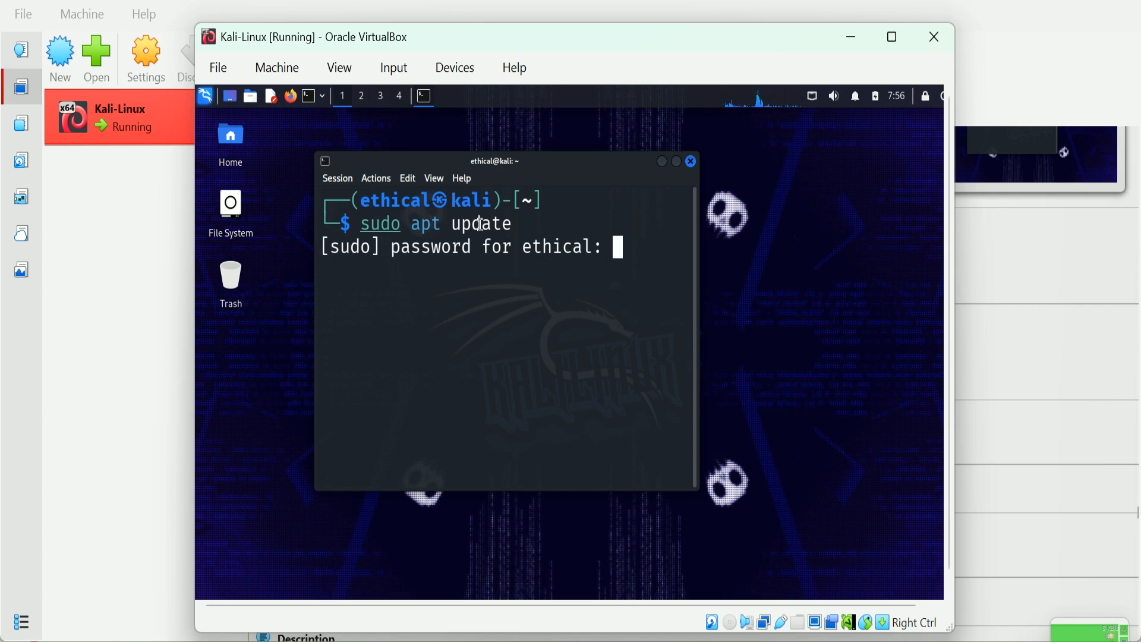
key("Return")
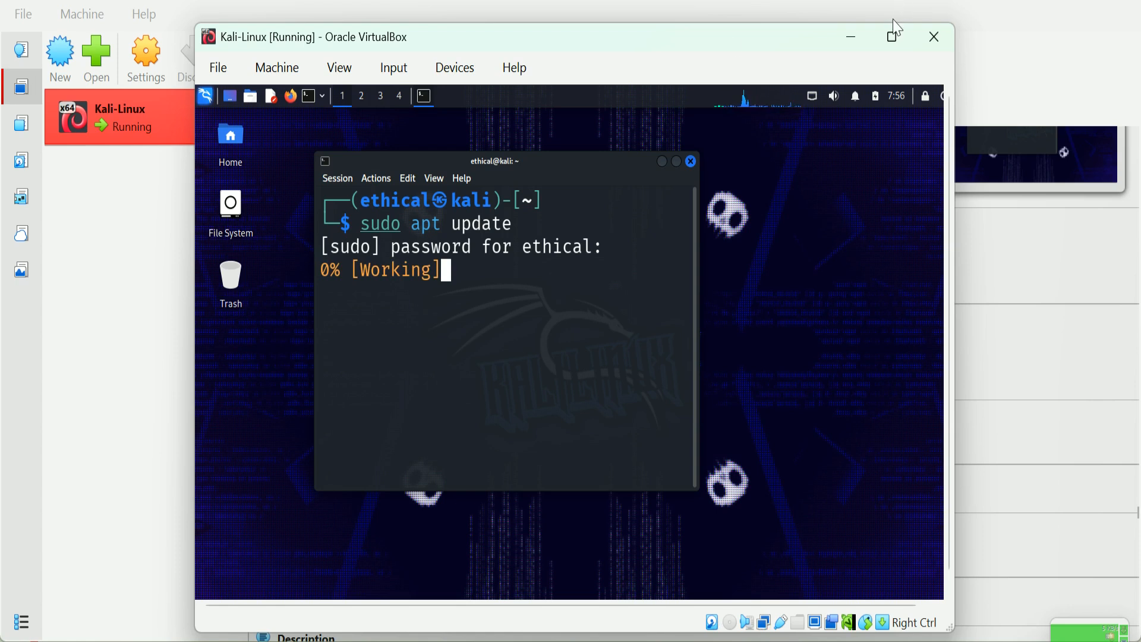
left_click(892, 37)
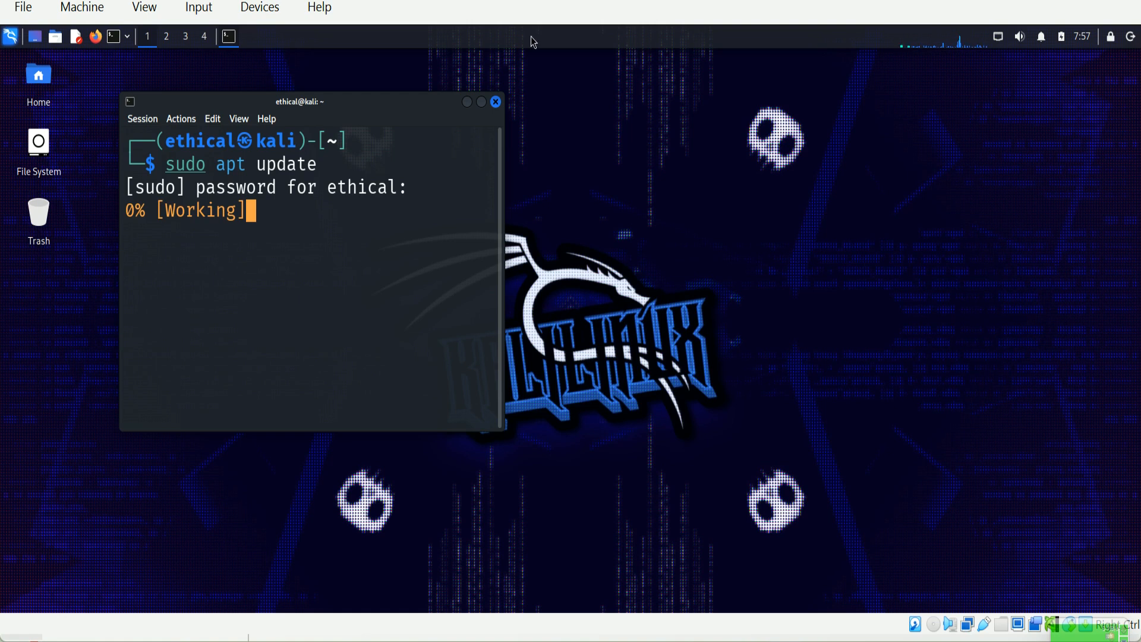
Step: Restore the VM window to normal size and widen the terminal to the right
left_click(277, 16)
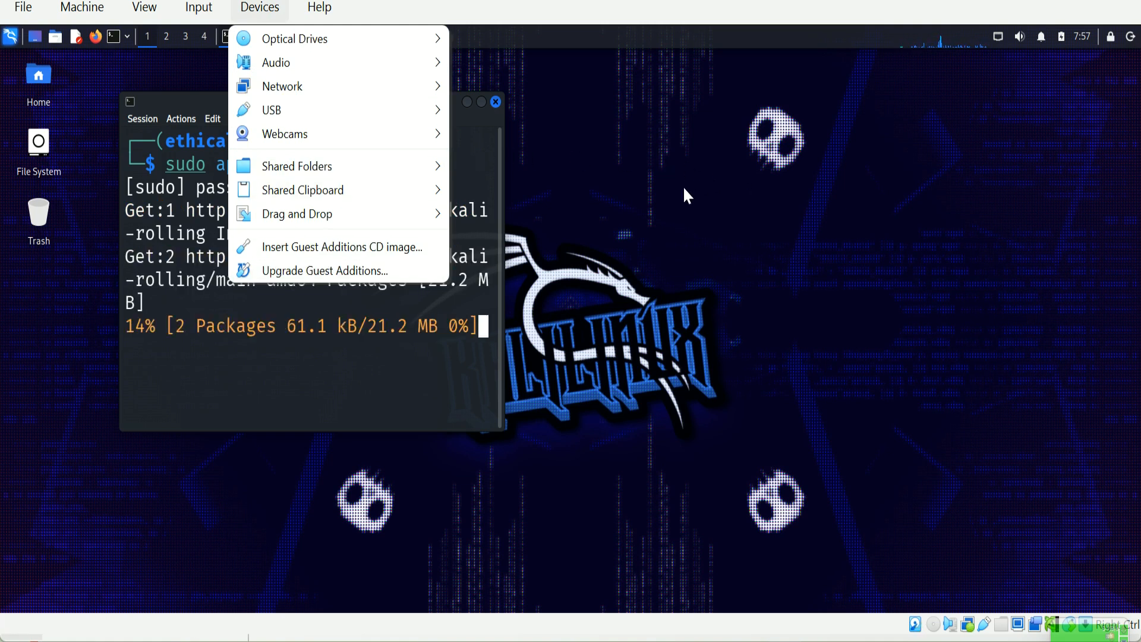
left_click(613, 267)
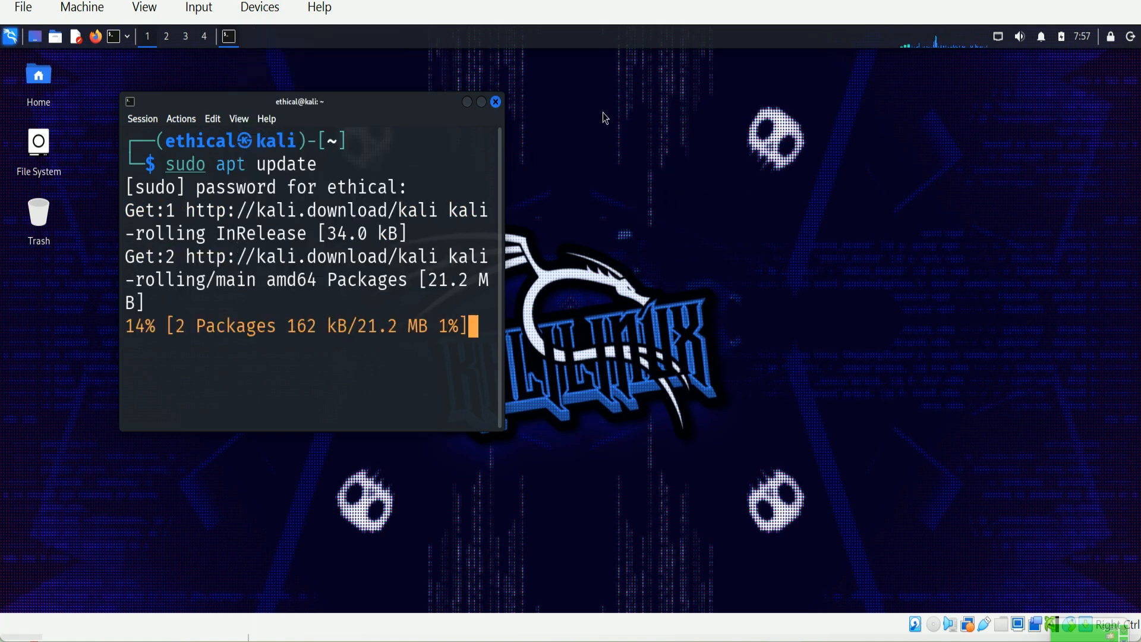
left_click(1076, 1)
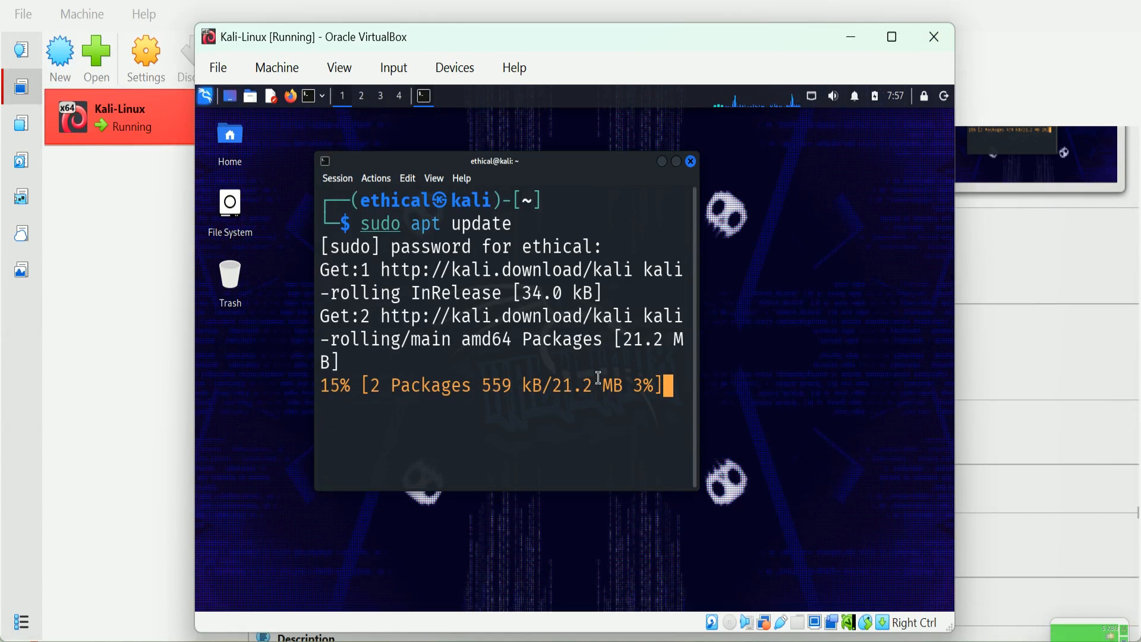
left_click_drag(699, 353, 832, 353)
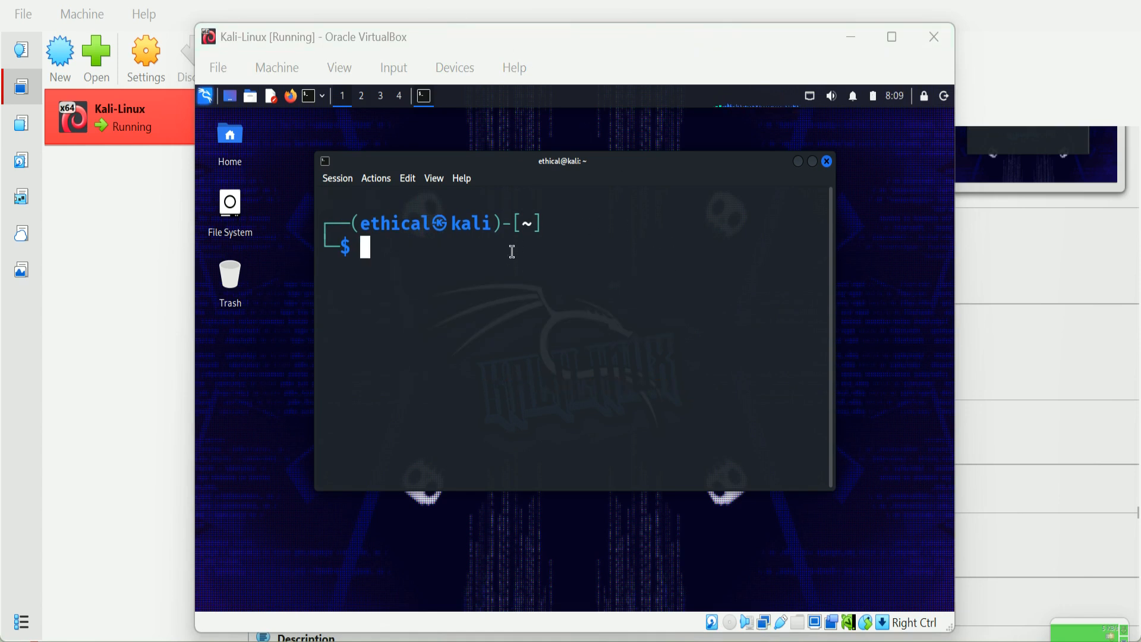
Step: Edit the recalled command into sudo apt upgrade -y and run it
left_click(466, 272)
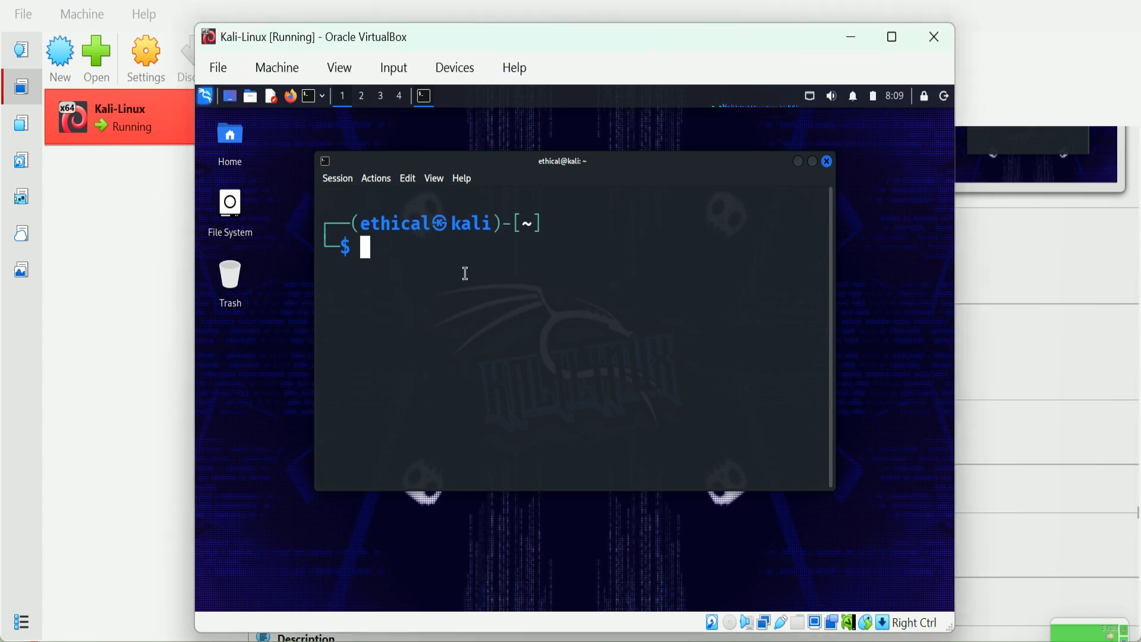
type("clear")
key("Up")
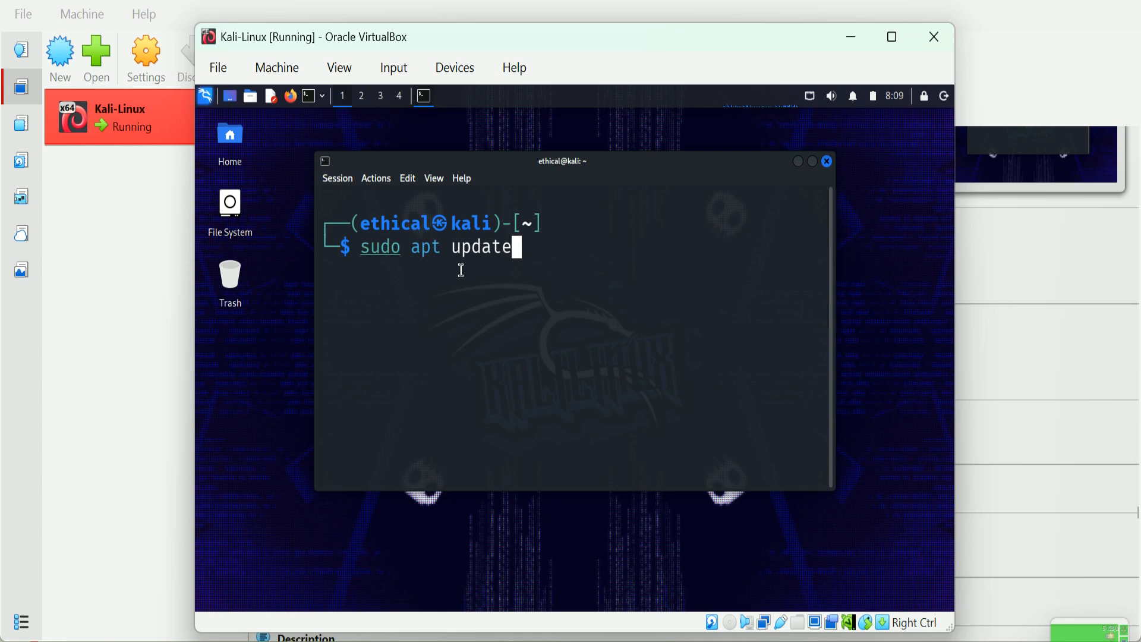
key("Left")
key("Left")
key("Left")
key("Left")
type("grade ")
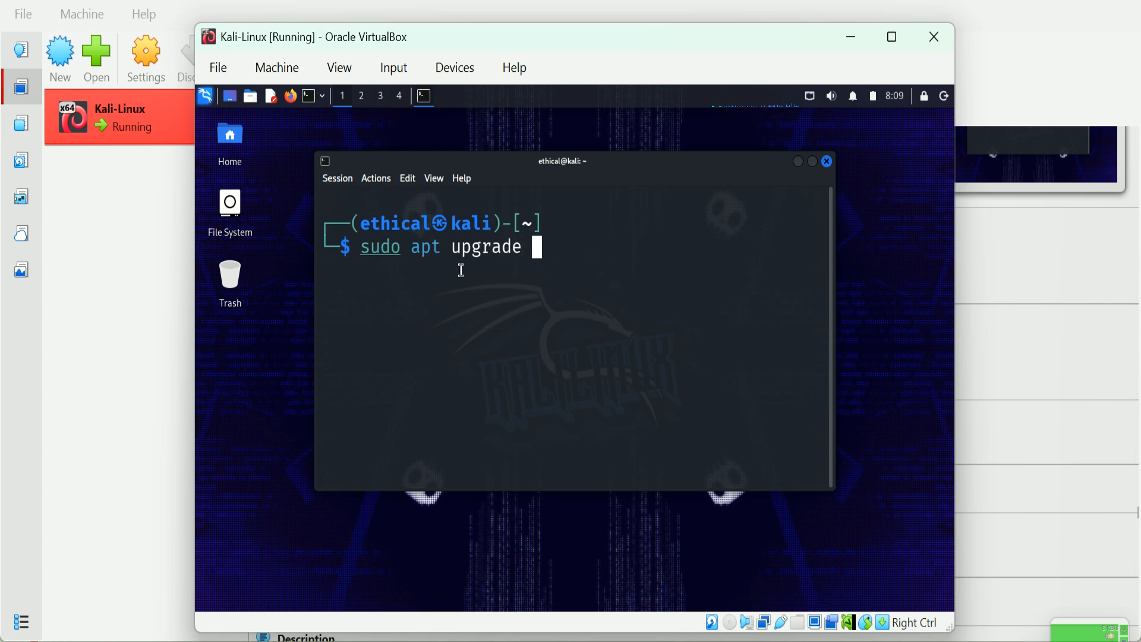
type("-")
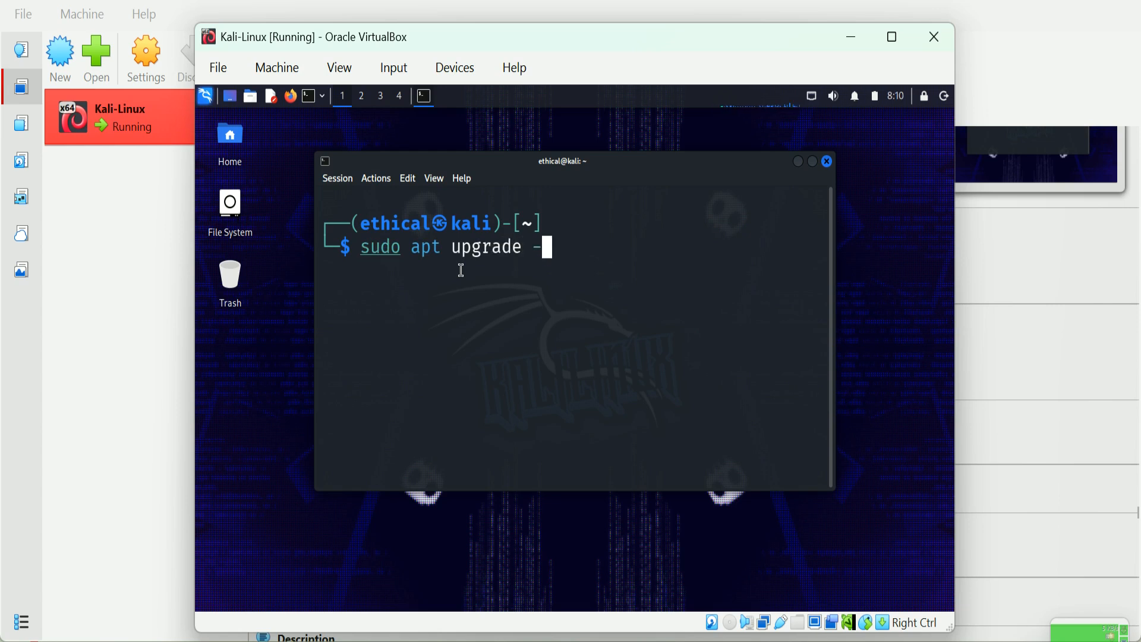
type("yh")
key("BackSpace")
key("Return")
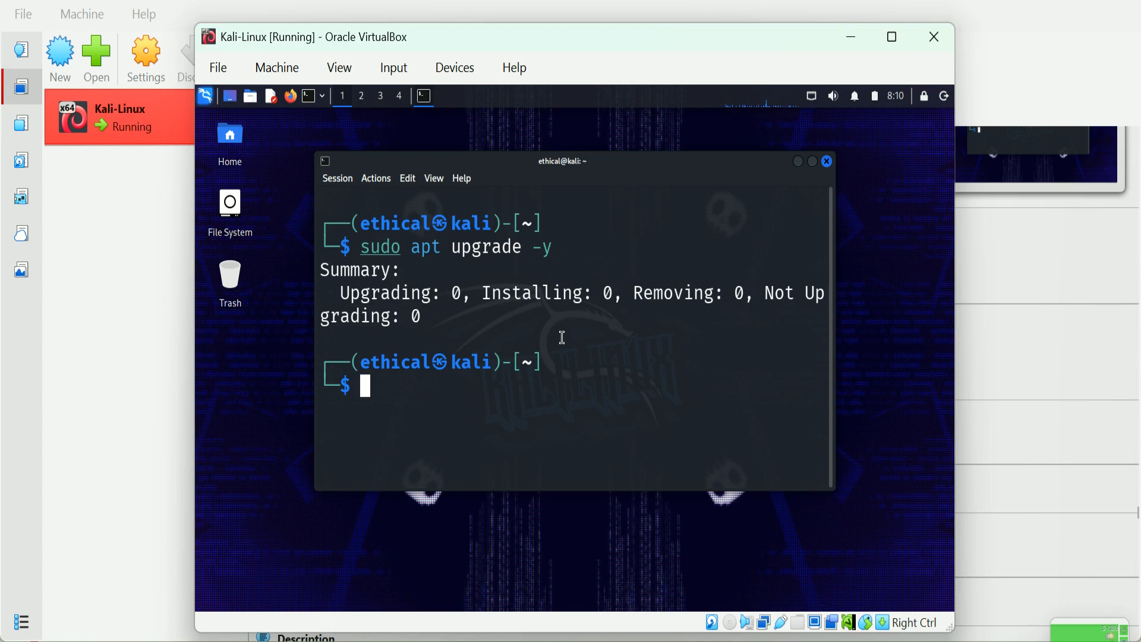
Step: Clear the terminal screen after a mistyped xlear attempt
type("xlear")
key("Return")
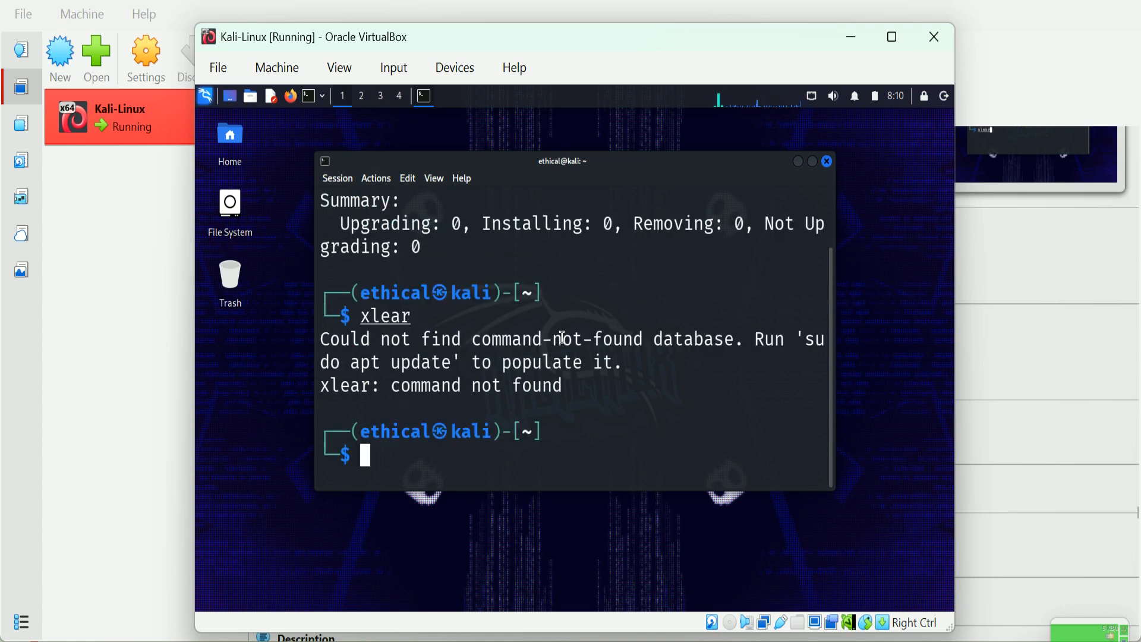
type("clear")
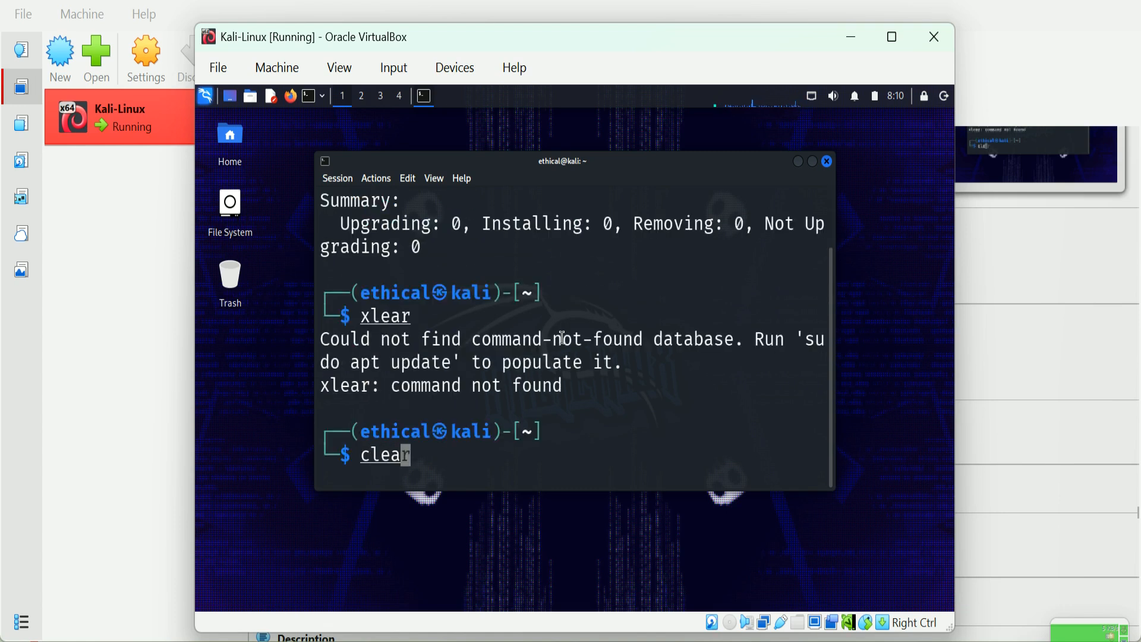
key("Return")
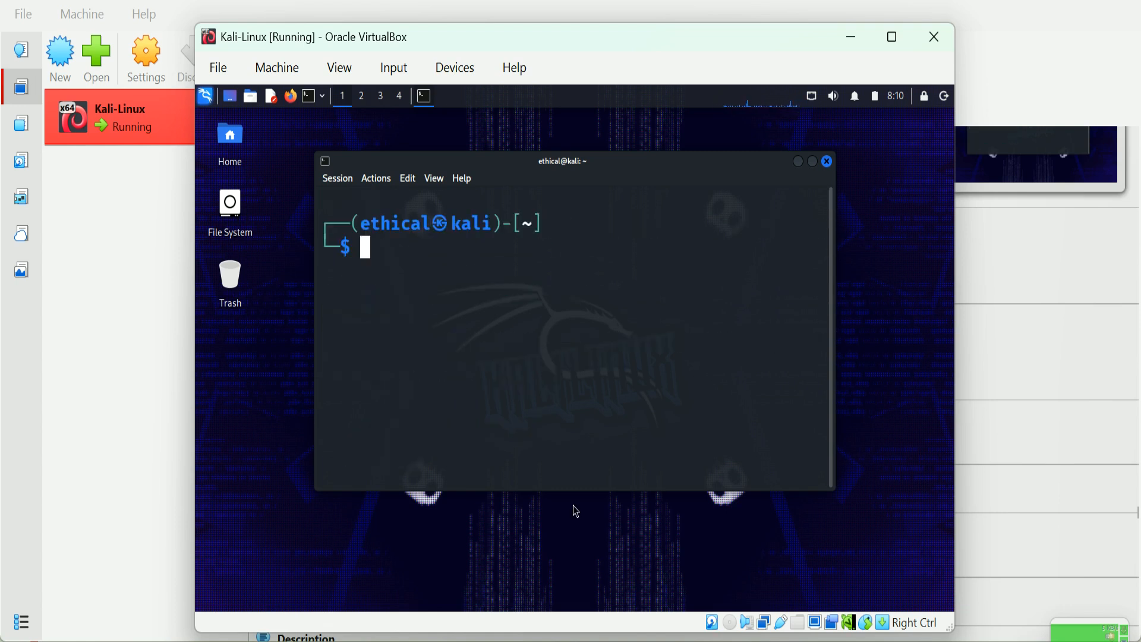